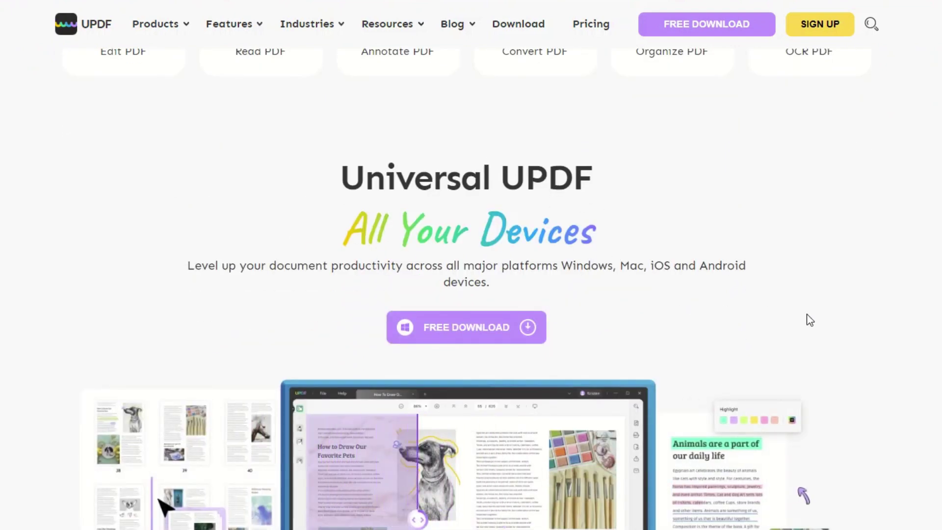
Step: Scroll down the UPDF homepage to the article category tabs
{"action": "scroll", "coordinate": [809, 320], "scroll_direction": "down", "scroll_amount": 6}
{"action": "scroll", "coordinate": [811, 320], "scroll_direction": "down", "scroll_amount": 2}
{"action": "scroll", "coordinate": [811, 320], "scroll_direction": "down", "scroll_amount": 1}
{"action": "scroll", "coordinate": [810, 320], "scroll_direction": "down", "scroll_amount": 4}
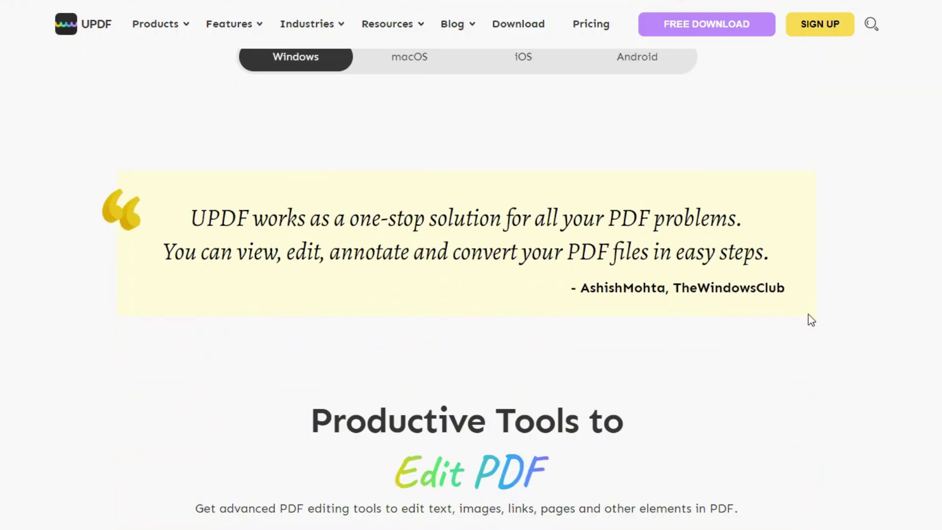
{"action": "scroll", "coordinate": [811, 320], "scroll_direction": "down", "scroll_amount": 2}
{"action": "scroll", "coordinate": [811, 320], "scroll_direction": "down", "scroll_amount": 1}
{"action": "scroll", "coordinate": [841, 320], "scroll_direction": "down", "scroll_amount": 1}
{"action": "scroll", "coordinate": [905, 324], "scroll_direction": "down", "scroll_amount": 3}
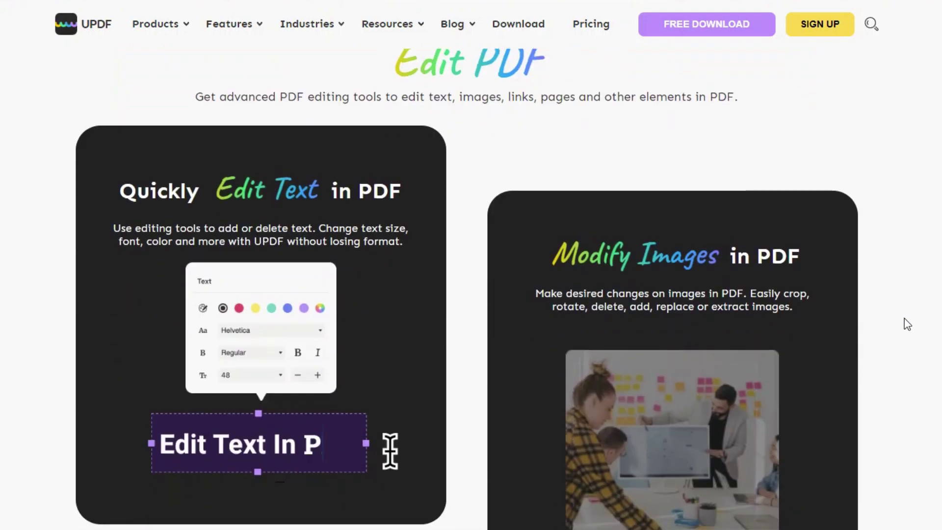
{"action": "scroll", "coordinate": [907, 324], "scroll_direction": "down", "scroll_amount": 1}
{"action": "scroll", "coordinate": [907, 324], "scroll_direction": "down", "scroll_amount": 1}
{"action": "scroll", "coordinate": [907, 324], "scroll_direction": "down", "scroll_amount": 2}
{"action": "scroll", "coordinate": [907, 324], "scroll_direction": "down", "scroll_amount": 3}
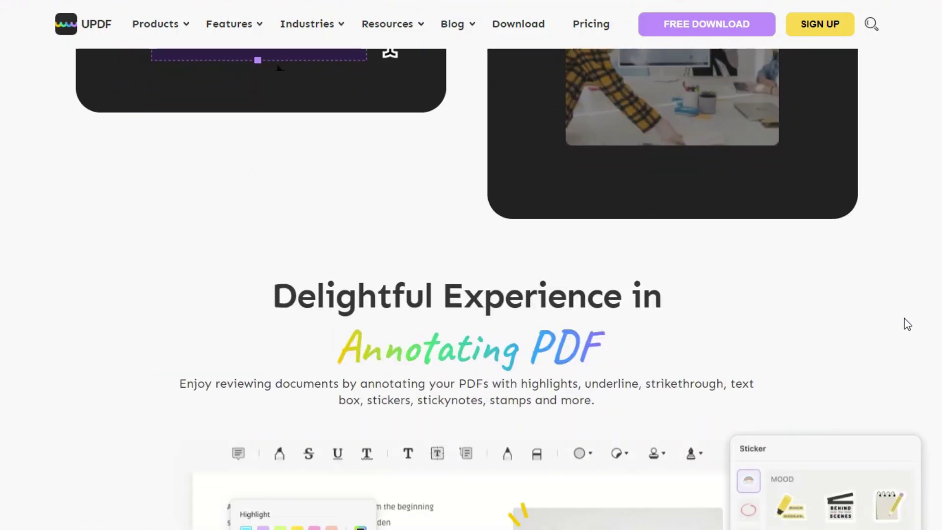
{"action": "scroll", "coordinate": [907, 324], "scroll_direction": "down", "scroll_amount": 1}
{"action": "scroll", "coordinate": [906, 322], "scroll_direction": "down", "scroll_amount": 2}
{"action": "scroll", "coordinate": [915, 322], "scroll_direction": "down", "scroll_amount": 2}
{"action": "scroll", "coordinate": [915, 321], "scroll_direction": "down", "scroll_amount": 2}
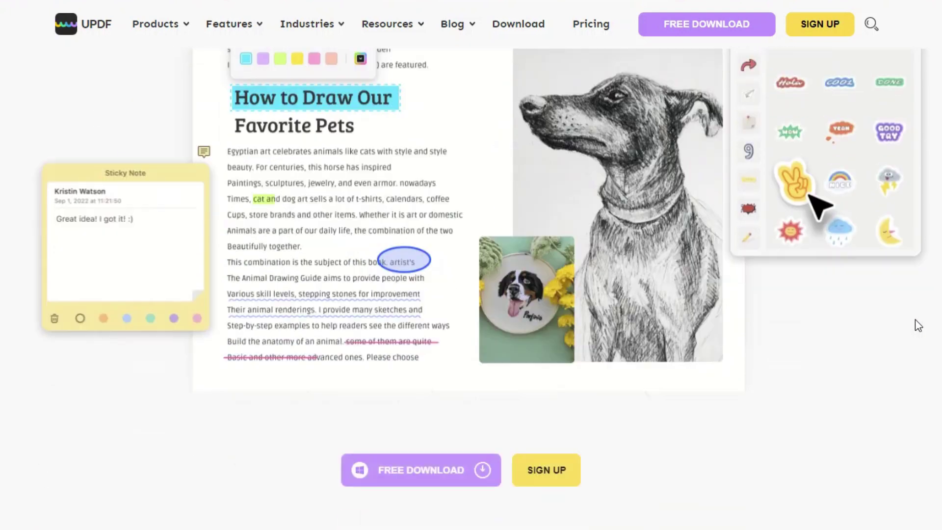
{"action": "scroll", "coordinate": [916, 323], "scroll_direction": "down", "scroll_amount": 1}
{"action": "scroll", "coordinate": [918, 325], "scroll_direction": "down", "scroll_amount": 4}
{"action": "scroll", "coordinate": [917, 325], "scroll_direction": "down", "scroll_amount": 1}
{"action": "scroll", "coordinate": [918, 325], "scroll_direction": "down", "scroll_amount": 2}
{"action": "scroll", "coordinate": [917, 325], "scroll_direction": "down", "scroll_amount": 3}
{"action": "scroll", "coordinate": [918, 325], "scroll_direction": "down", "scroll_amount": 4}
{"action": "scroll", "coordinate": [919, 325], "scroll_direction": "down", "scroll_amount": 3}
{"action": "scroll", "coordinate": [918, 325], "scroll_direction": "down", "scroll_amount": 3}
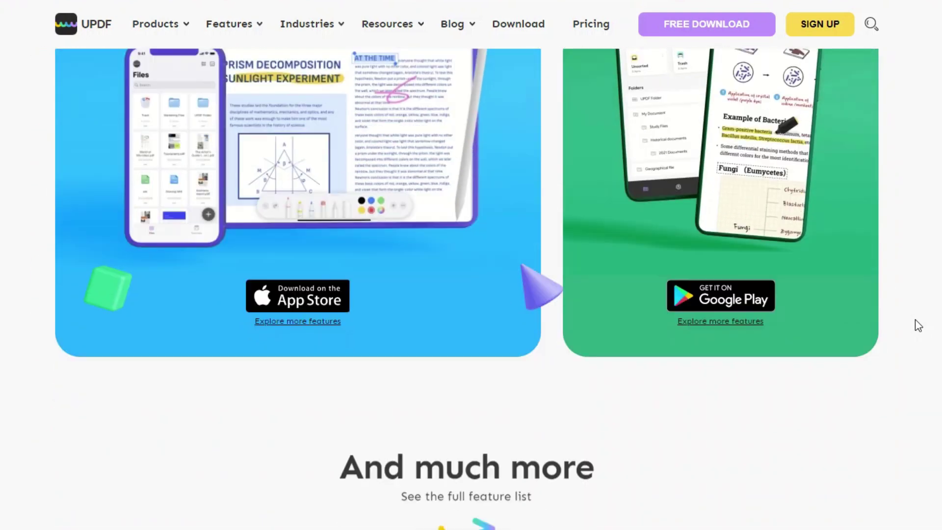
{"action": "scroll", "coordinate": [919, 325], "scroll_direction": "down", "scroll_amount": 5}
{"action": "scroll", "coordinate": [919, 325], "scroll_direction": "down", "scroll_amount": 1}
{"action": "scroll", "coordinate": [919, 325], "scroll_direction": "down", "scroll_amount": 1}
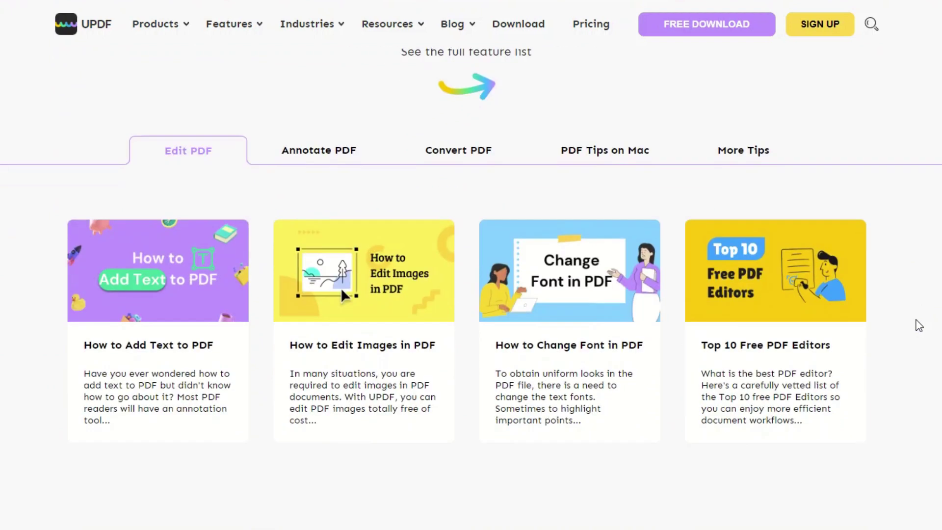
Step: Browse the Annotate, Convert, Mac Tips and More Tips article tabs, ending on Edit PDF
{"action": "left_click", "coordinate": [297, 158]}
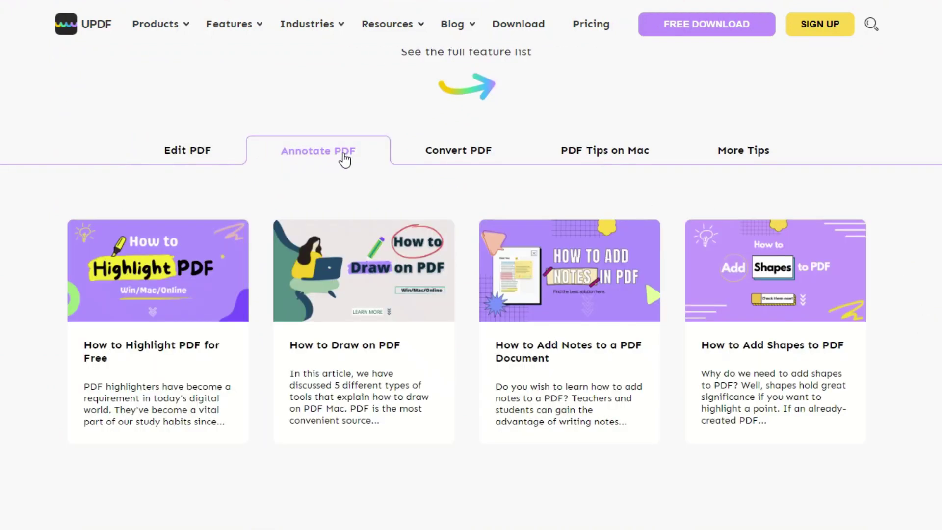
{"action": "left_click", "coordinate": [456, 166]}
{"action": "left_click", "coordinate": [614, 165]}
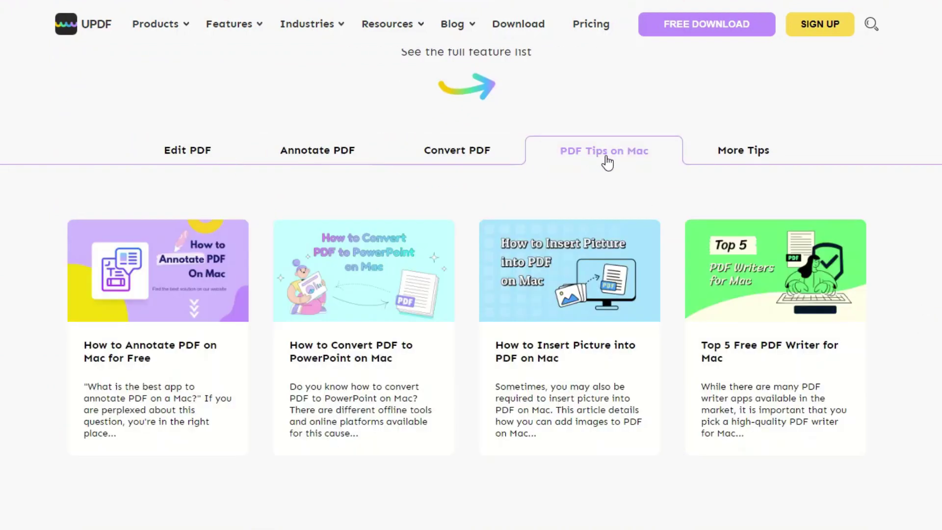
{"action": "left_click", "coordinate": [746, 162]}
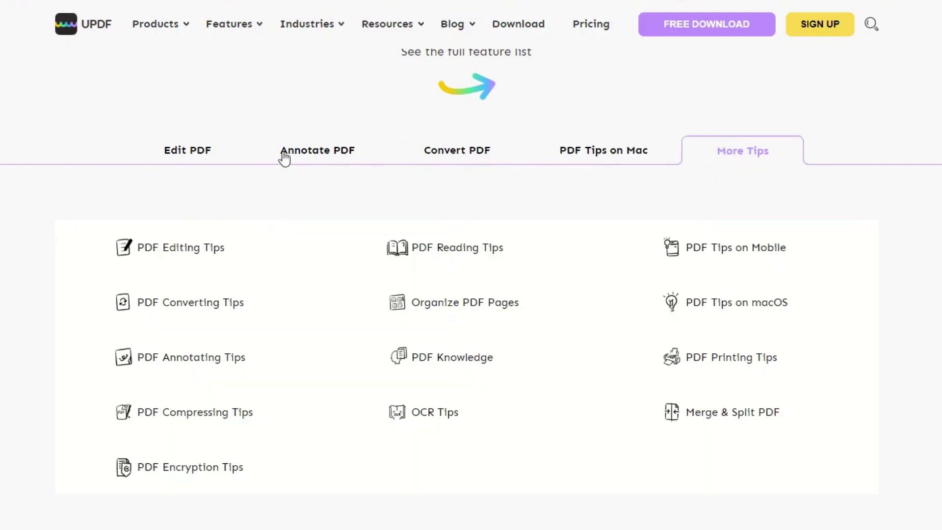
{"action": "left_click", "coordinate": [204, 157]}
Step: Scroll down to the Start With UPDF Today platform cards
{"action": "scroll", "coordinate": [204, 158], "scroll_direction": "down", "scroll_amount": 3}
{"action": "scroll", "coordinate": [204, 157], "scroll_direction": "down", "scroll_amount": 3}
{"action": "scroll", "coordinate": [204, 157], "scroll_direction": "down", "scroll_amount": 3}
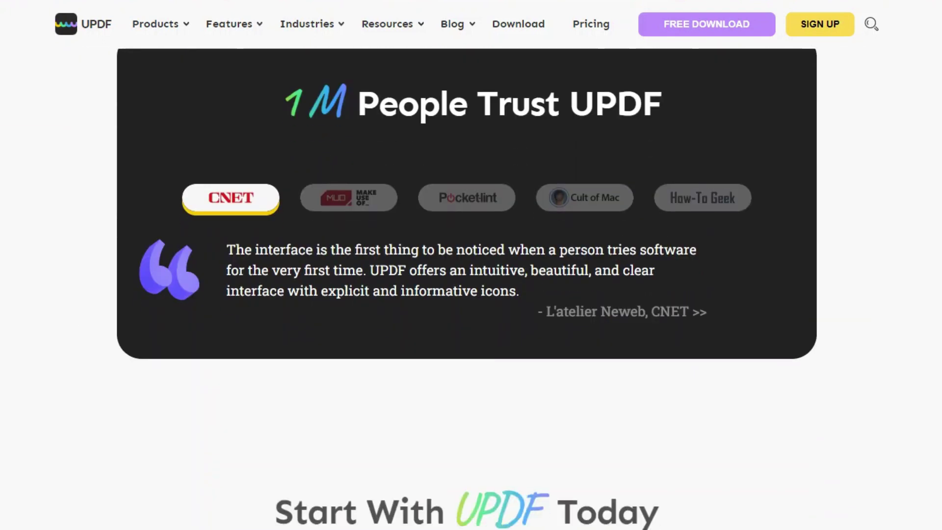
{"action": "scroll", "coordinate": [917, 218], "scroll_direction": "down", "scroll_amount": 4}
{"action": "scroll", "coordinate": [917, 217], "scroll_direction": "down", "scroll_amount": 4}
{"action": "scroll", "coordinate": [917, 217], "scroll_direction": "down", "scroll_amount": 1}
{"action": "scroll", "coordinate": [917, 217], "scroll_direction": "up", "scroll_amount": 1}
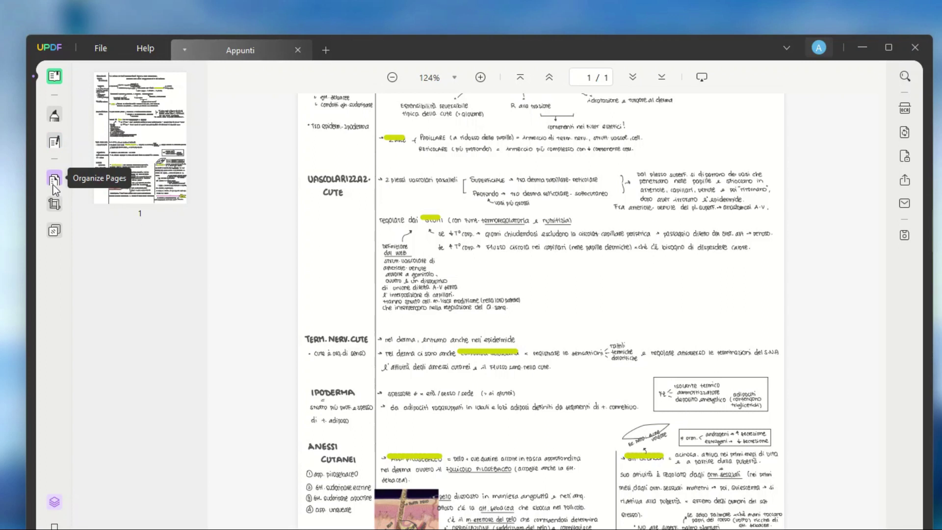
Step: Look at the page tools and bring up the crop margin settings for the Appunti notes
{"action": "left_click", "coordinate": [56, 234]}
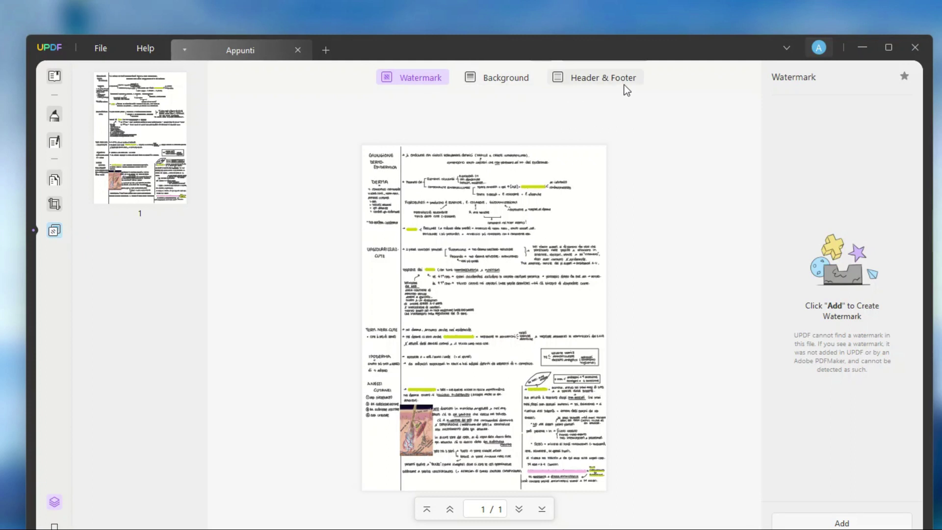
{"action": "left_click", "coordinate": [54, 204]}
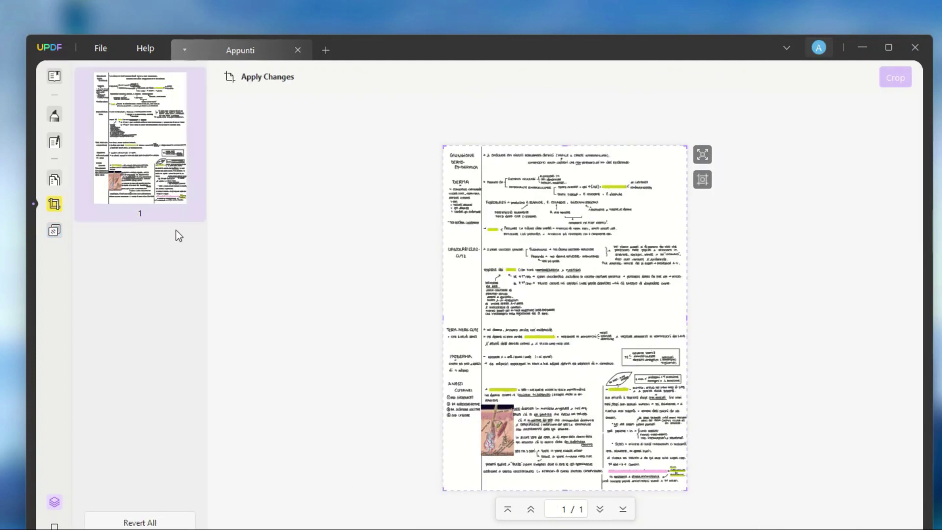
{"action": "left_click", "coordinate": [703, 180]}
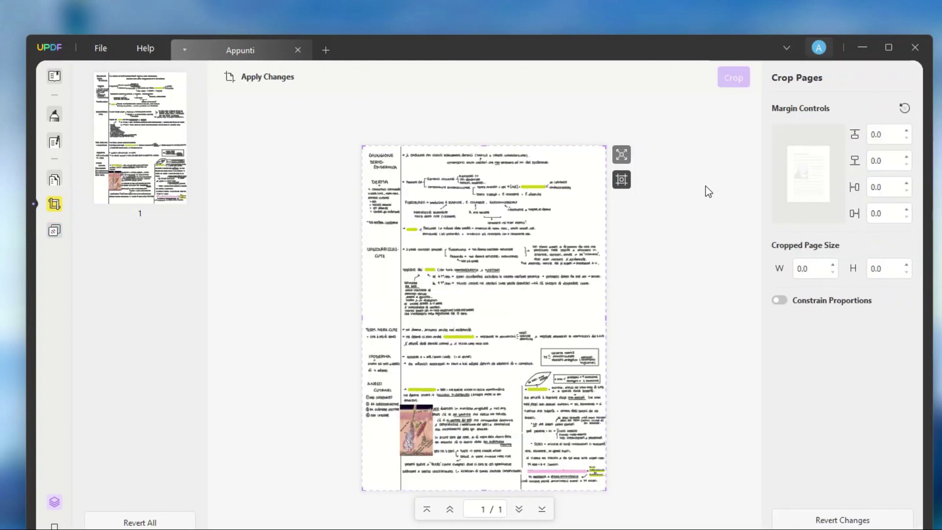
Step: View the Organize Pages split options, then Edit PDF's image editing mode
{"action": "left_click", "coordinate": [55, 179]}
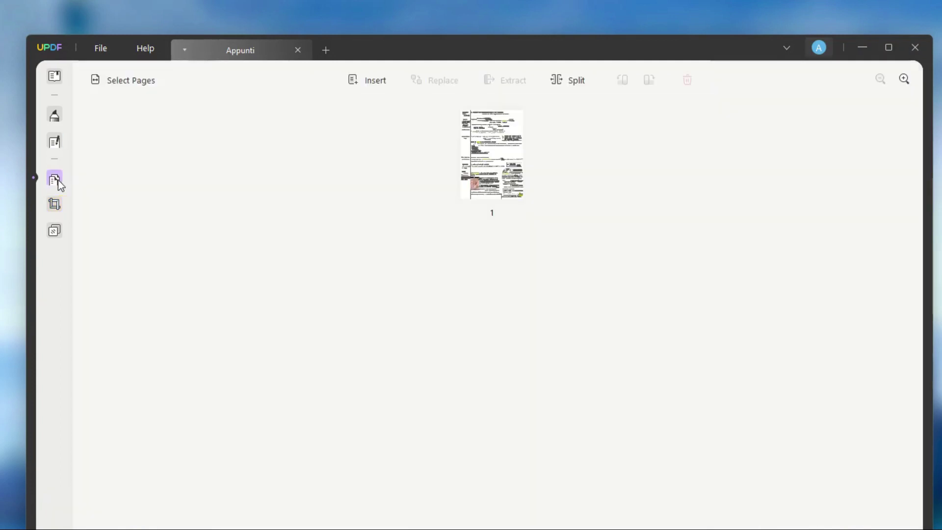
{"action": "left_click", "coordinate": [584, 86]}
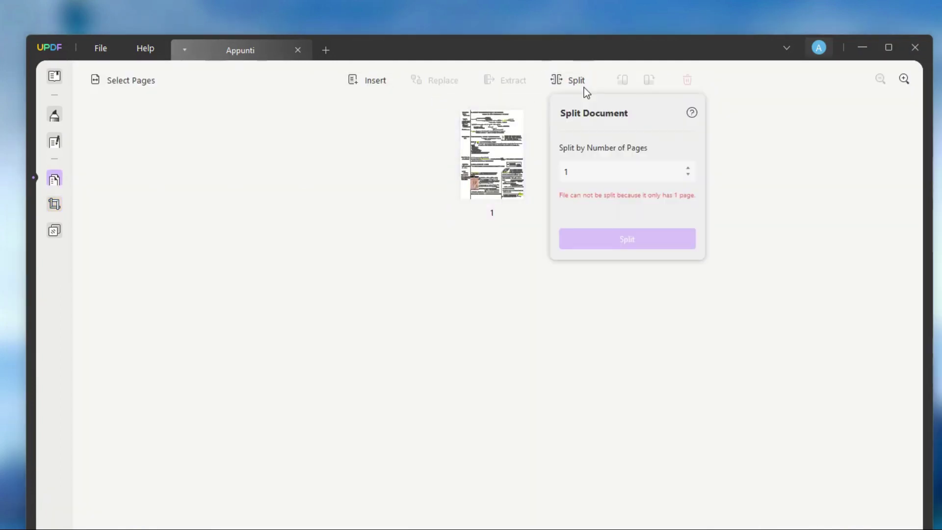
{"action": "left_click", "coordinate": [54, 142]}
{"action": "left_click", "coordinate": [549, 78]}
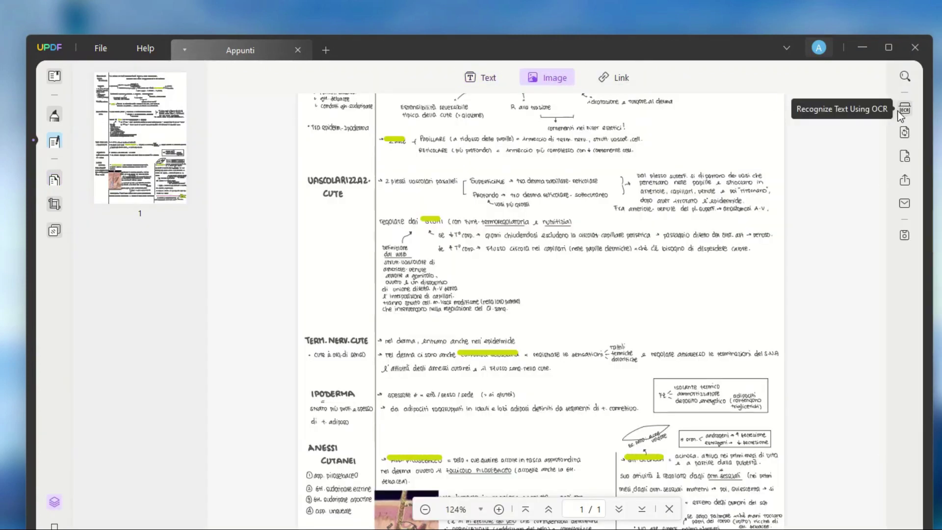
Step: In Comment mode, try the Squiggly and Pencil tools and browse stickers, stamps and signatures
{"action": "key", "text": "Escape"}
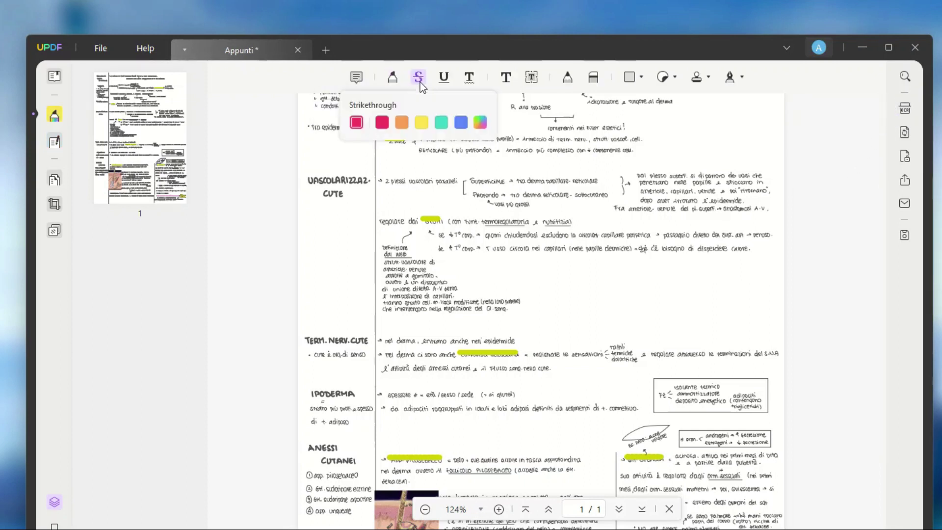
{"action": "left_click", "coordinate": [467, 79]}
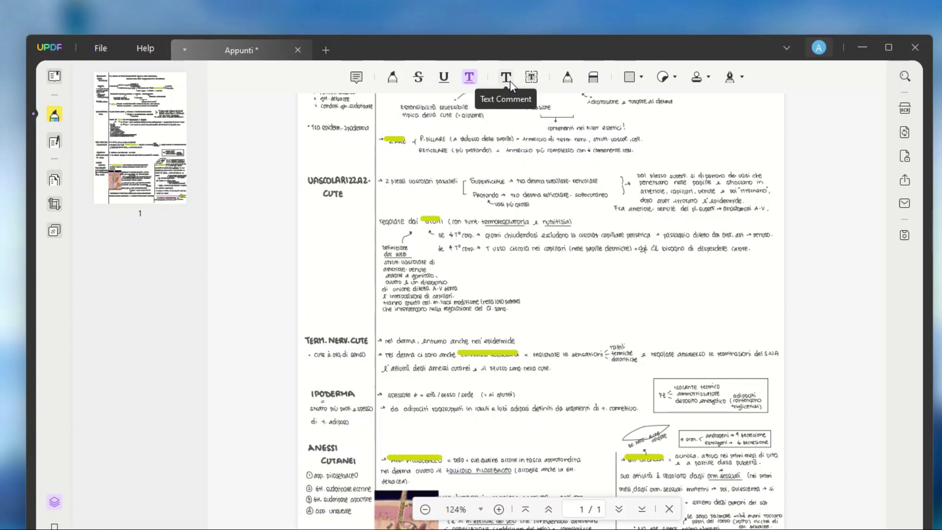
{"action": "left_click", "coordinate": [567, 79]}
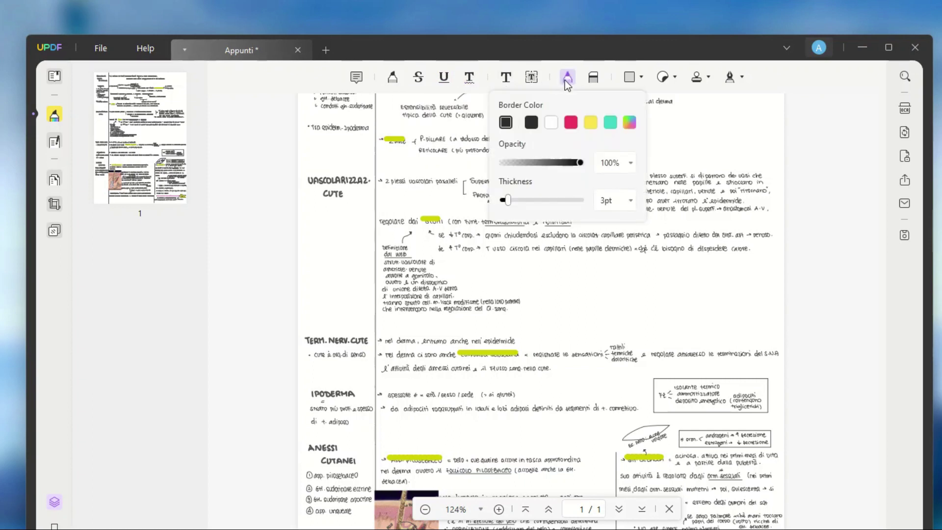
{"action": "left_click", "coordinate": [661, 82]}
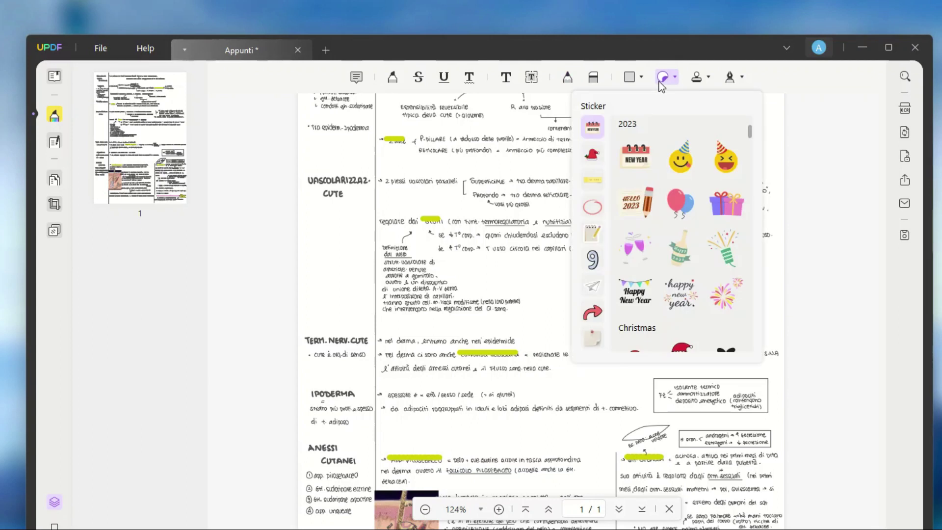
{"action": "left_click", "coordinate": [694, 81]}
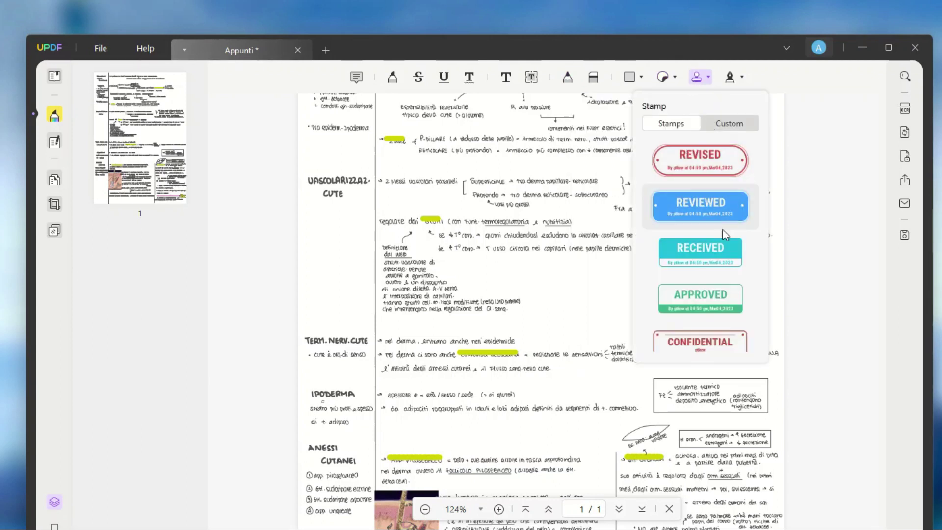
{"action": "scroll", "coordinate": [723, 230], "scroll_direction": "down", "scroll_amount": 3}
{"action": "left_click", "coordinate": [744, 78]}
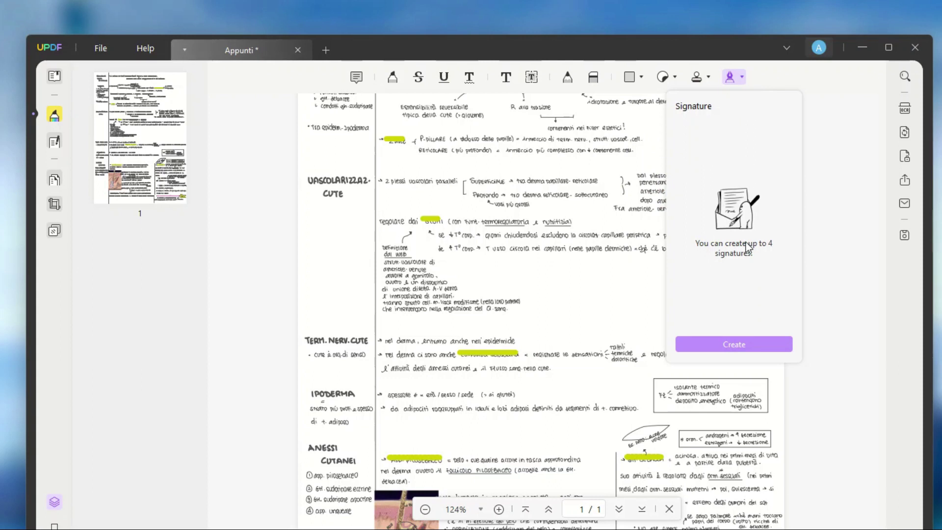
Step: Leave markup mode and view the Save as Other options in the right sidebar
{"action": "key", "text": "Escape"}
{"action": "key", "text": "Escape"}
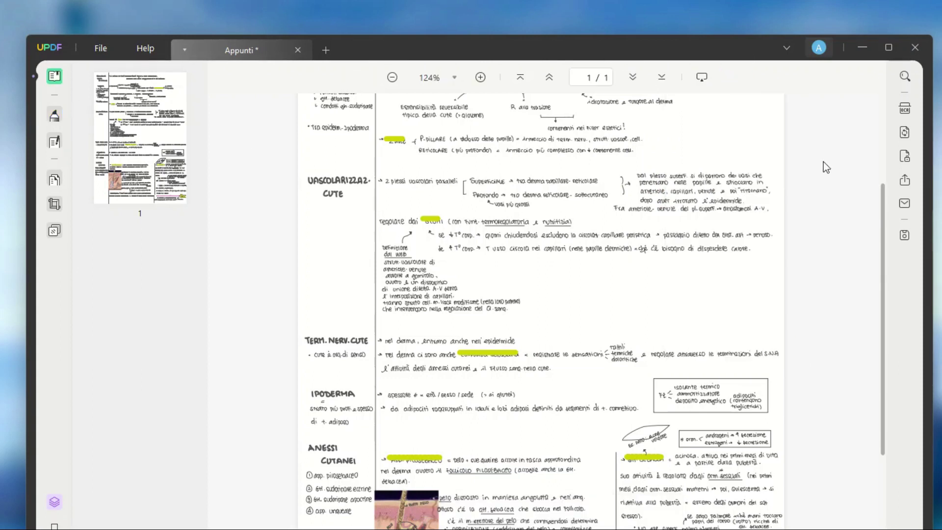
{"action": "left_click", "coordinate": [904, 235]}
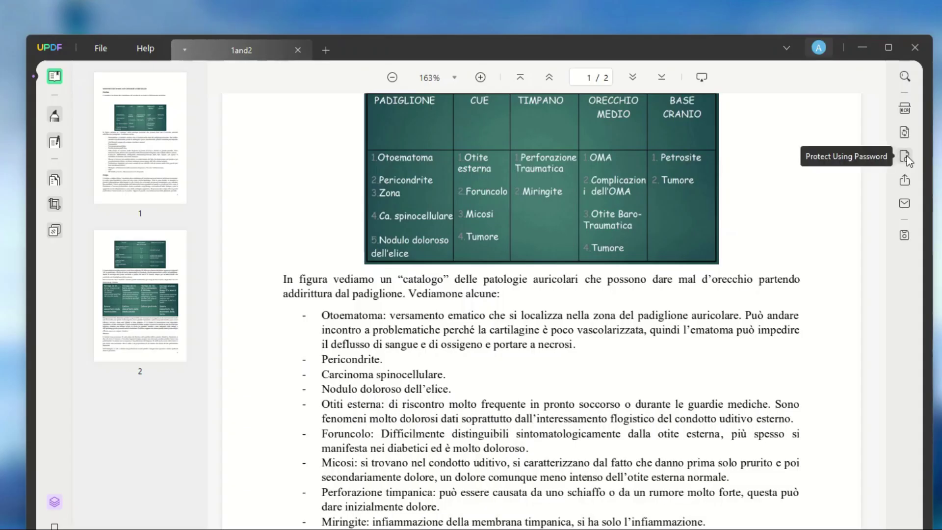
Step: Set and apply a Document Open password on the ear-pathologies PDF
{"action": "left_click", "coordinate": [906, 156]}
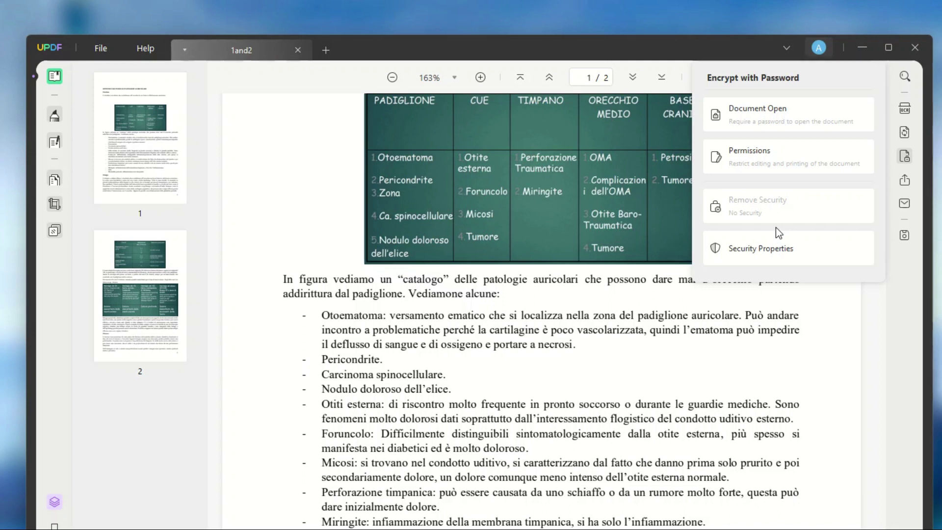
{"action": "left_click", "coordinate": [797, 116]}
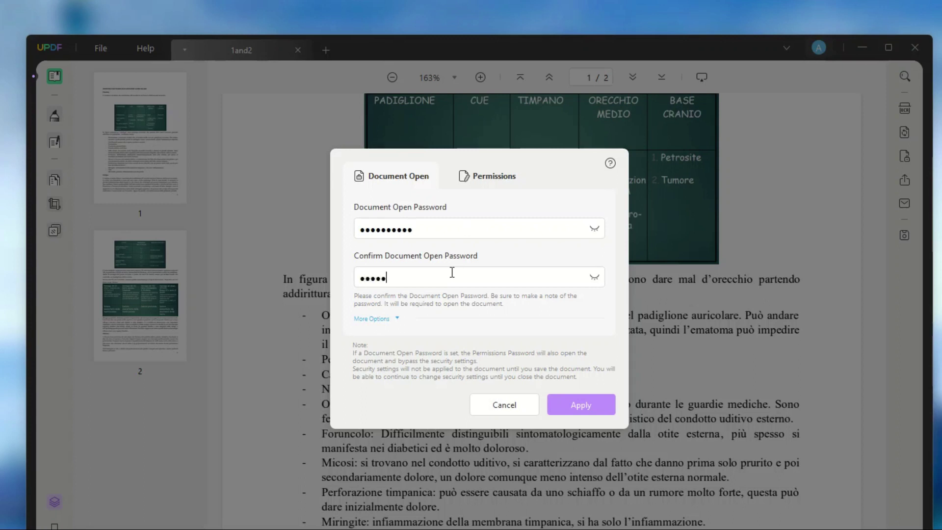
{"action": "left_click", "coordinate": [562, 403]}
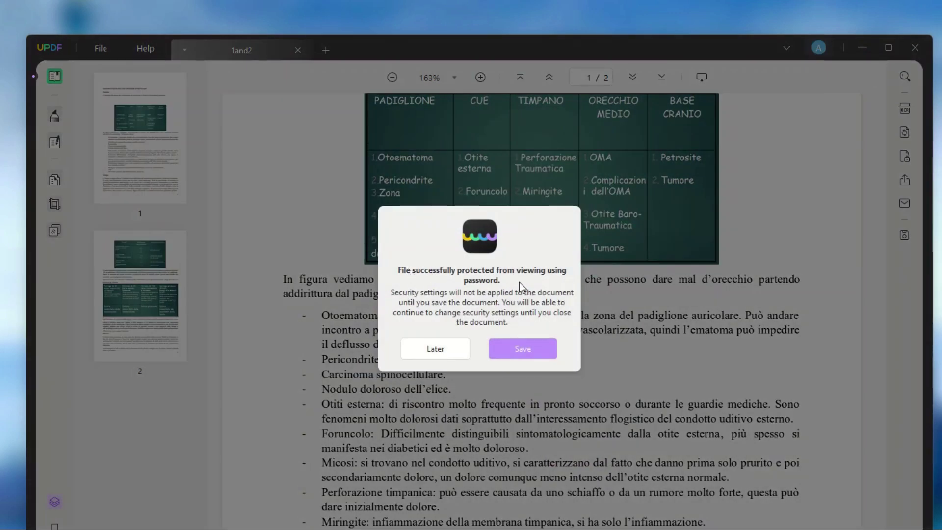
Step: Save the protected copy to the desktop as with-password
{"action": "left_click", "coordinate": [522, 348]}
{"action": "type", "text": "w"}
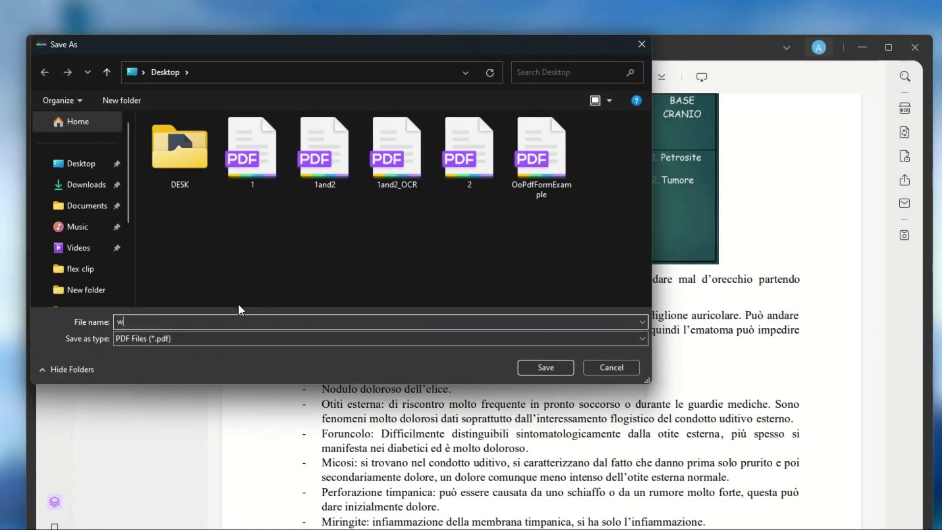
{"action": "key", "text": "BackSpace"}
{"action": "type", "text": "with-password"}
{"action": "left_click", "coordinate": [540, 368]}
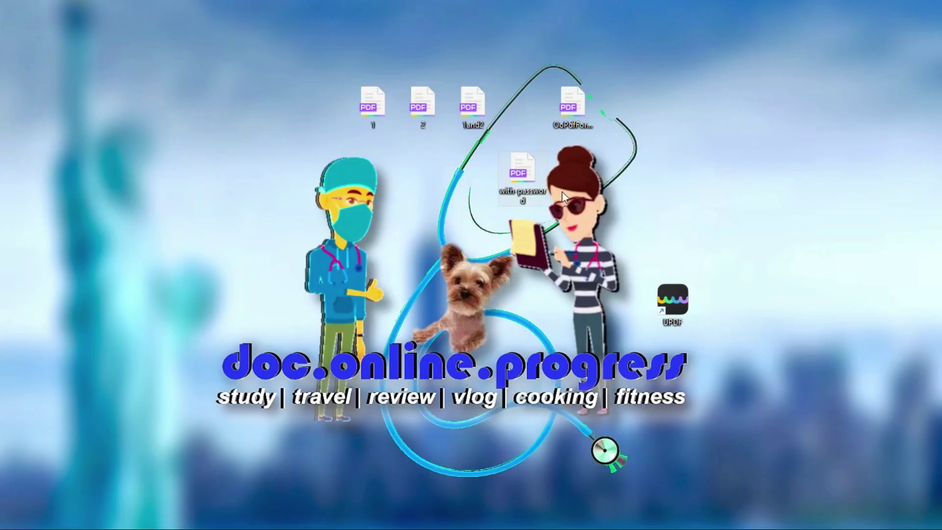
Step: Reopen with-password.pdf from the desktop and unlock it by entering its password
{"action": "double_click", "coordinate": [536, 186]}
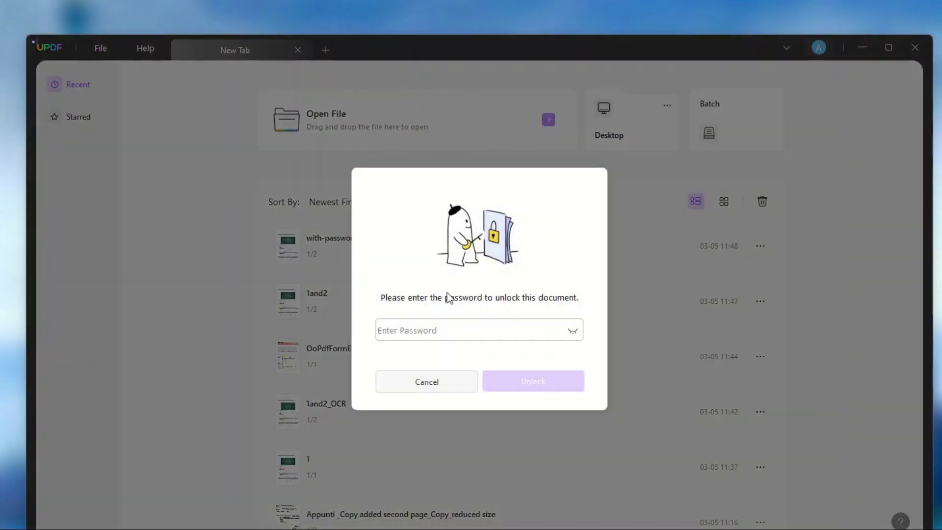
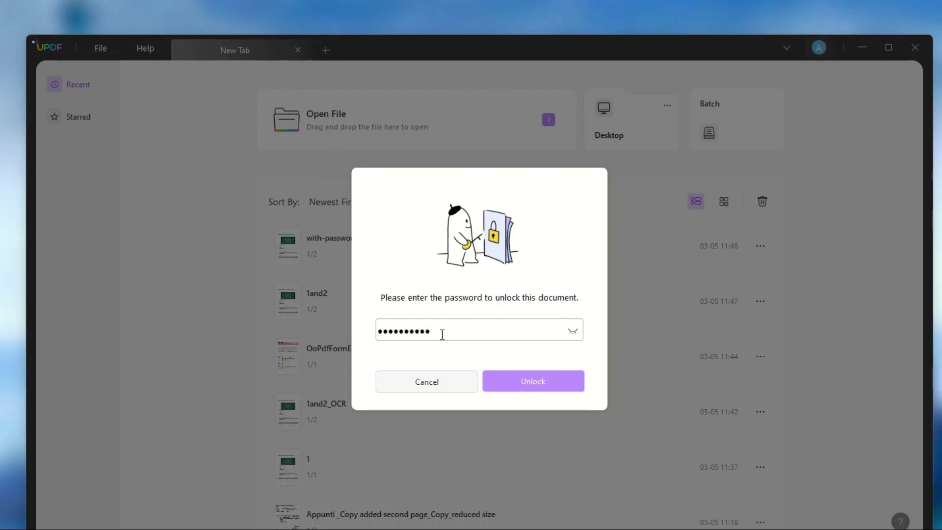
{"action": "key", "text": "Return"}
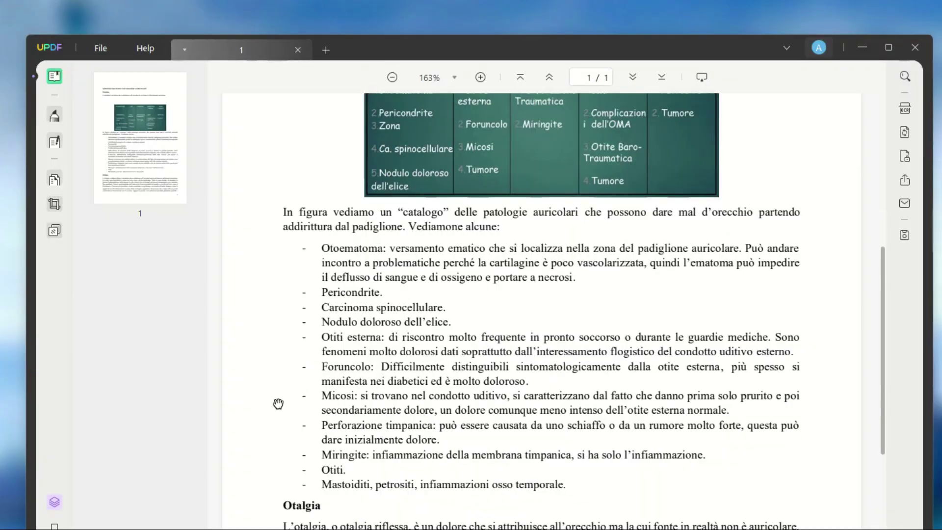
Step: Insert the page from 2.pdf after page 1 using Organize Pages
{"action": "left_click", "coordinate": [53, 181]}
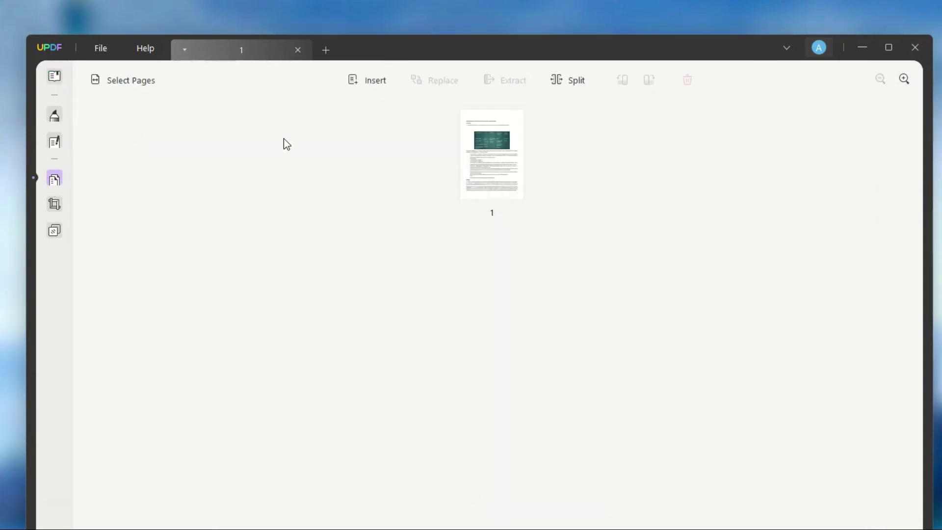
{"action": "left_click", "coordinate": [377, 81]}
{"action": "left_click", "coordinate": [375, 126]}
{"action": "left_click", "coordinate": [324, 147]}
{"action": "left_click", "coordinate": [557, 371]}
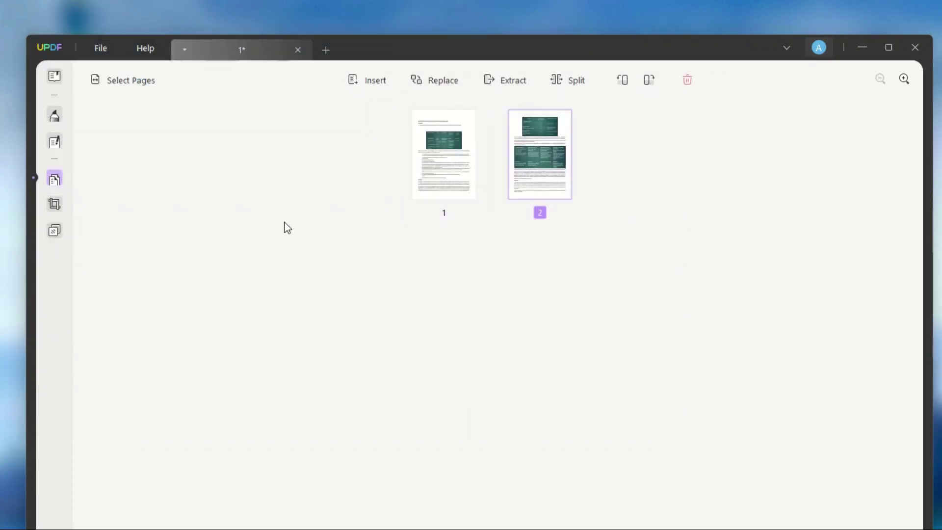
Step: Save the merged two-page document as 1and2
{"action": "left_click", "coordinate": [101, 47]}
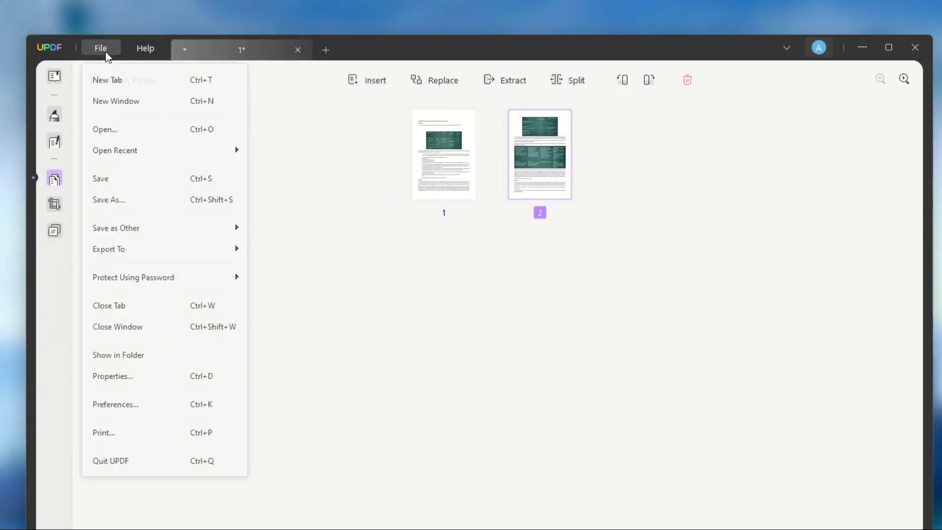
{"action": "left_click", "coordinate": [120, 197]}
{"action": "type", "text": "1and2"}
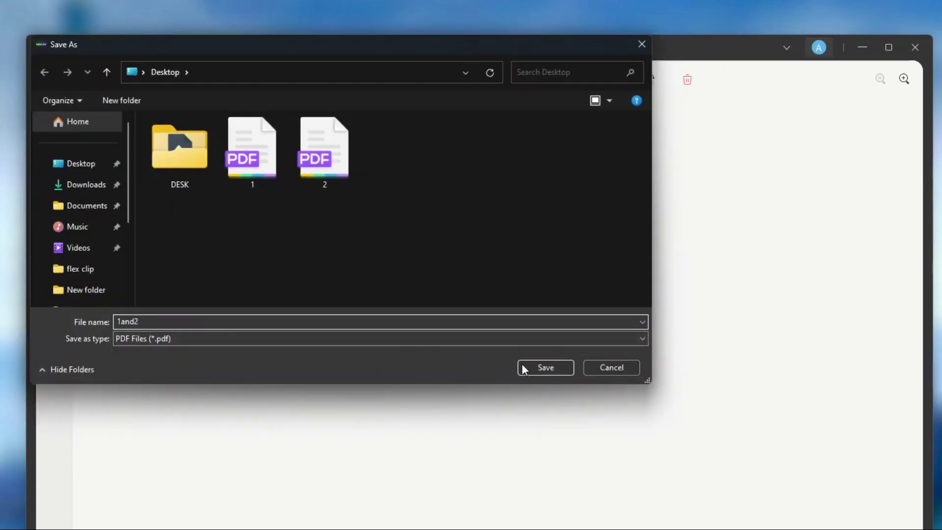
{"action": "left_click", "coordinate": [527, 366]}
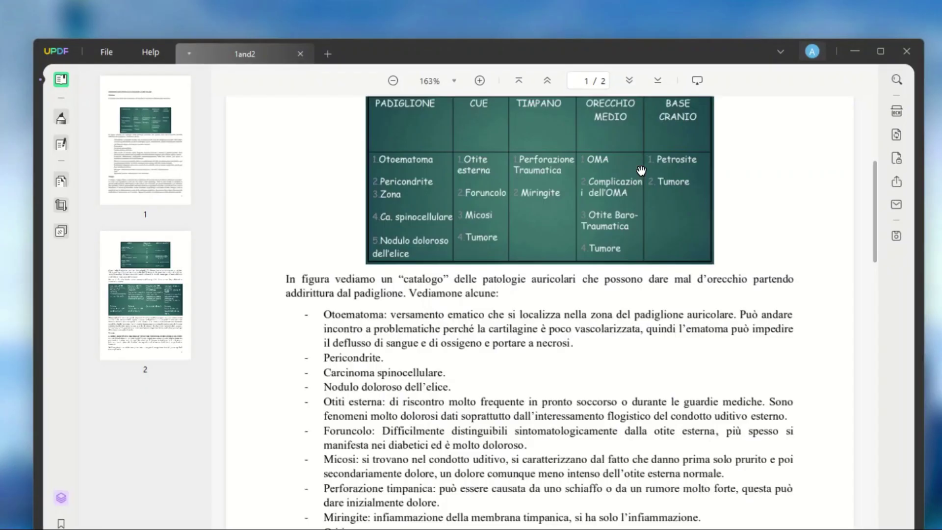
Step: Select 'fonte è effettivamente auricolare' and apply a purple highlight from the right-click menu
{"action": "scroll", "coordinate": [362, 220], "scroll_direction": "up", "scroll_amount": 4}
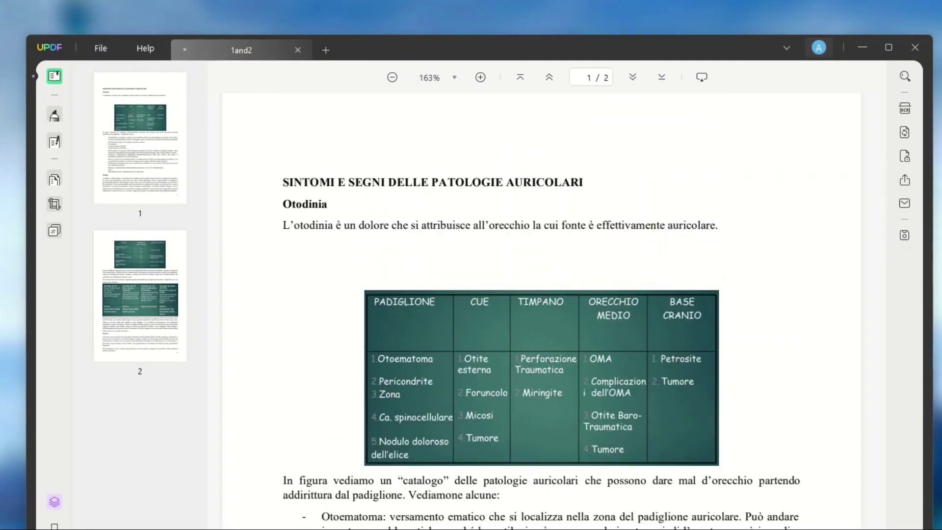
{"action": "left_click_drag", "start_coordinate": [716, 224], "coordinate": [585, 226]}
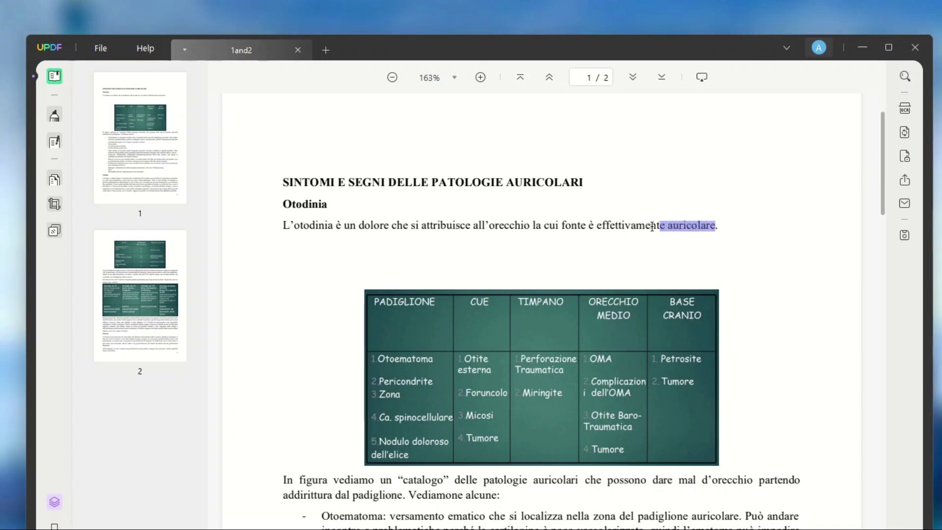
{"action": "right_click", "coordinate": [581, 230]}
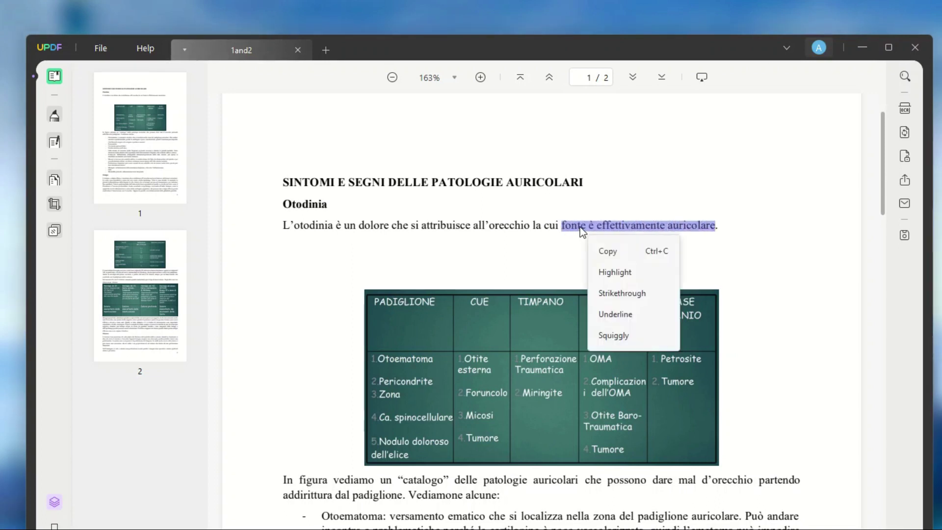
{"action": "left_click", "coordinate": [623, 272]}
{"action": "left_click", "coordinate": [501, 235]}
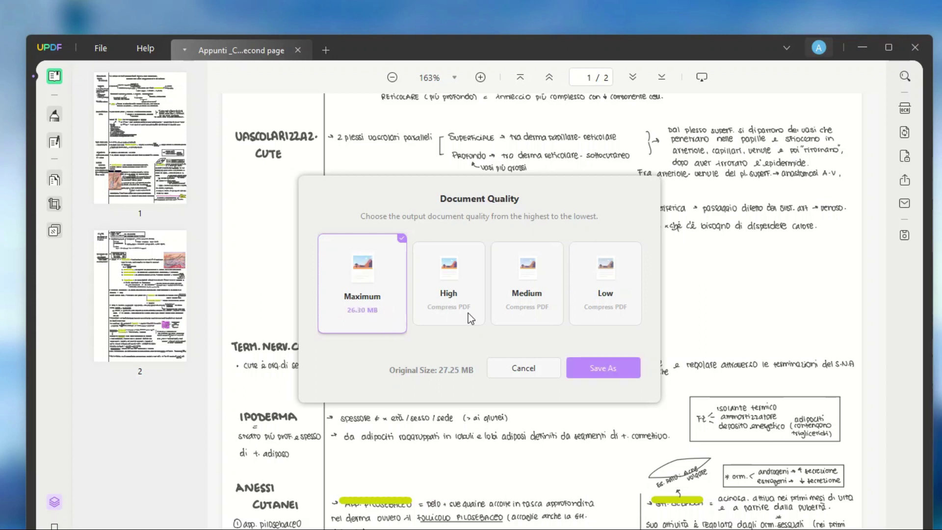
Step: Choose Low document quality for the Appunti notes, after briefly trying Maximum
{"action": "left_click", "coordinate": [631, 324]}
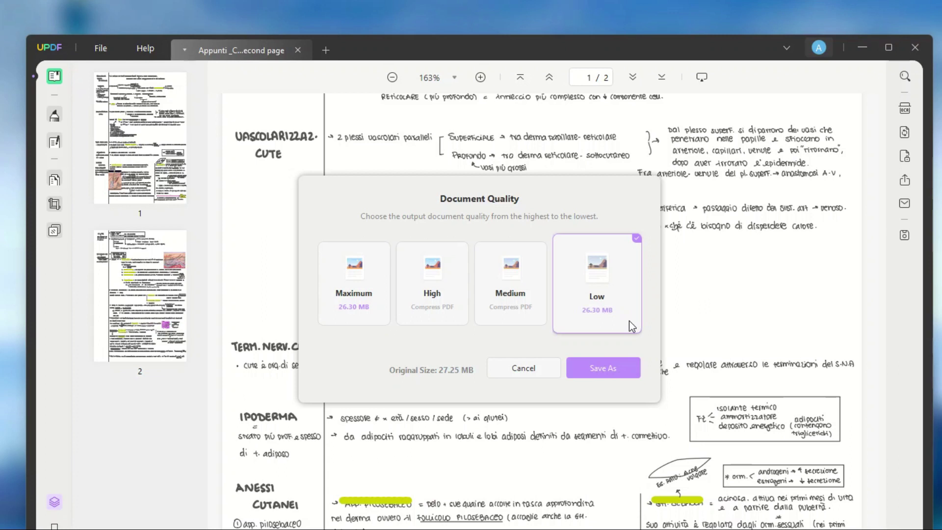
{"action": "left_click", "coordinate": [360, 304]}
{"action": "left_click", "coordinate": [597, 317]}
Step: Save the compressed copy with '_reduced size' appended to its file name
{"action": "left_click", "coordinate": [610, 368]}
{"action": "left_click", "coordinate": [281, 322]}
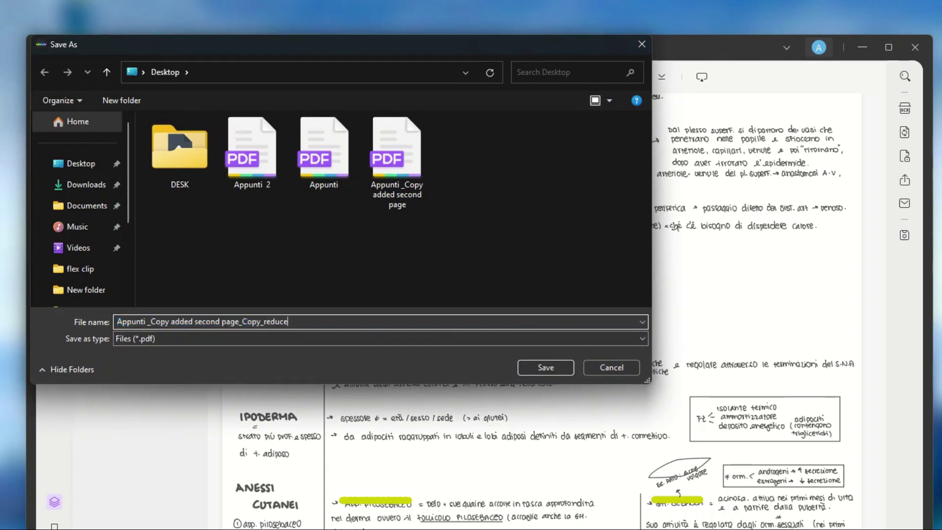
{"action": "left_click", "coordinate": [528, 364]}
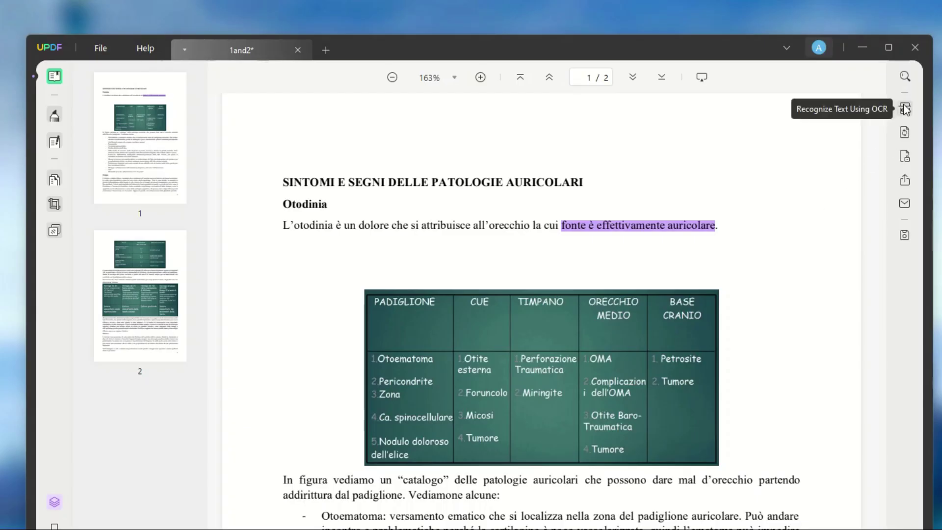
Step: Add Italian to the OCR recognition languages for 1and2
{"action": "left_click", "coordinate": [905, 108]}
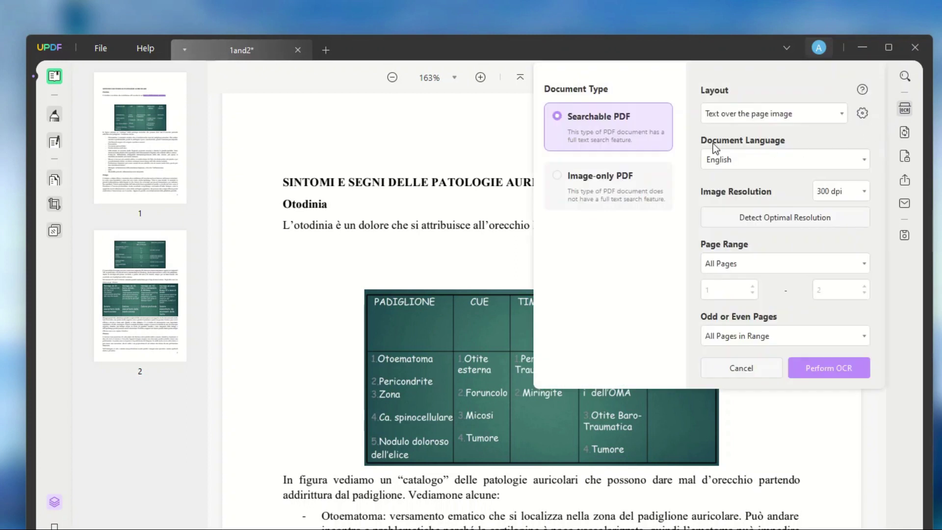
{"action": "left_click", "coordinate": [773, 165]}
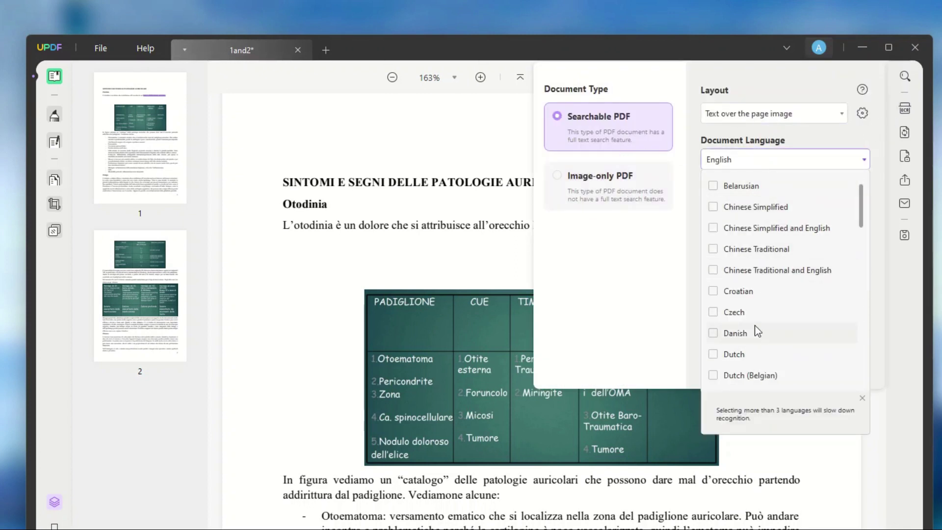
{"action": "scroll", "coordinate": [758, 329], "scroll_direction": "down", "scroll_amount": 2}
{"action": "scroll", "coordinate": [751, 326], "scroll_direction": "down", "scroll_amount": 2}
{"action": "scroll", "coordinate": [737, 304], "scroll_direction": "down", "scroll_amount": 1}
{"action": "left_click", "coordinate": [714, 269]}
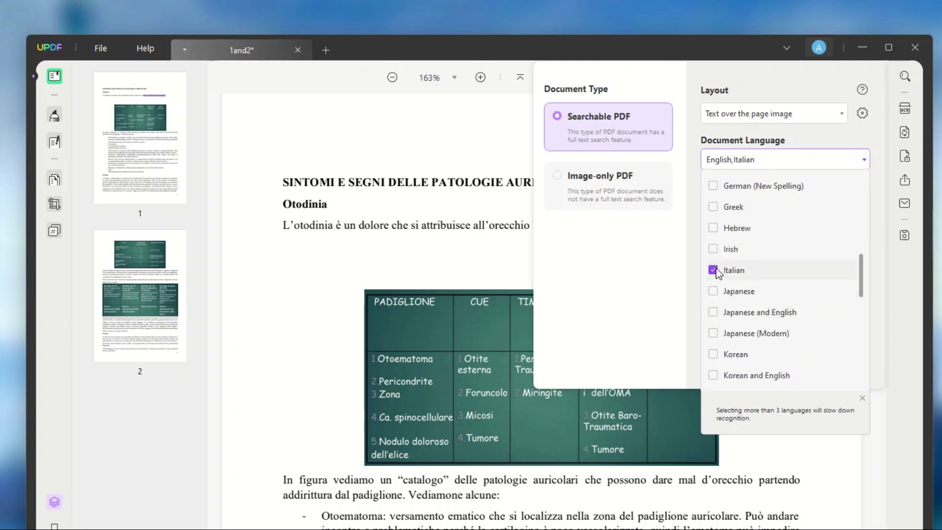
{"action": "left_click", "coordinate": [696, 323]}
Step: Remove English so only Italian remains, then run OCR saving as 1and2_OCR
{"action": "left_click", "coordinate": [760, 164]}
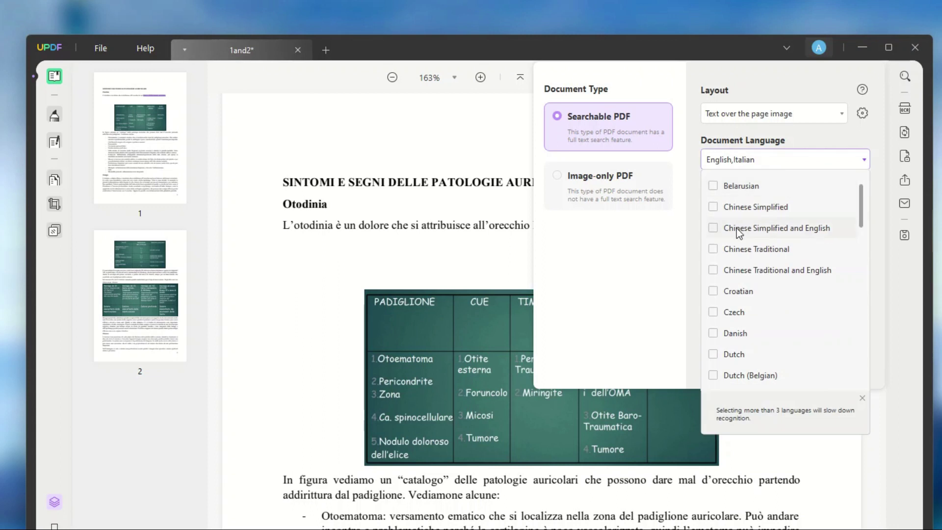
{"action": "scroll", "coordinate": [732, 230], "scroll_direction": "down", "scroll_amount": 3}
{"action": "left_click", "coordinate": [714, 208]}
{"action": "left_click", "coordinate": [701, 252]}
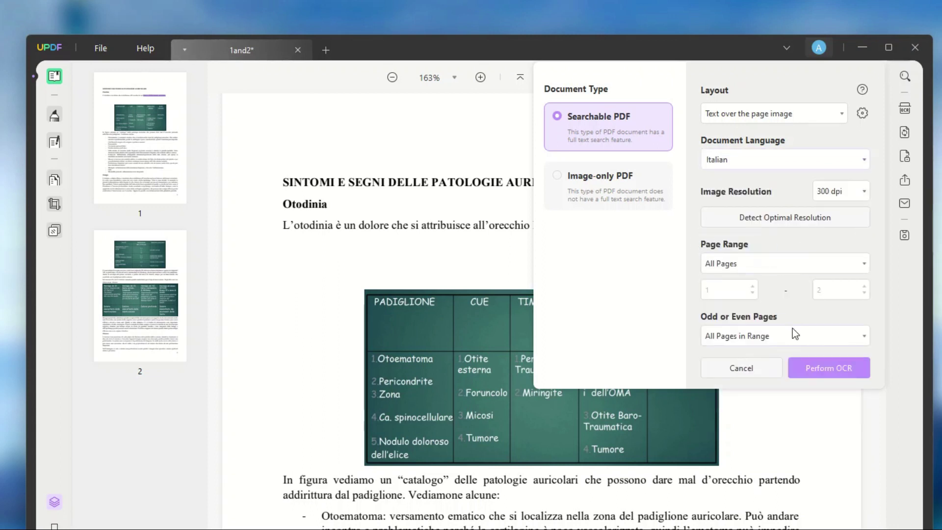
{"action": "left_click", "coordinate": [829, 368]}
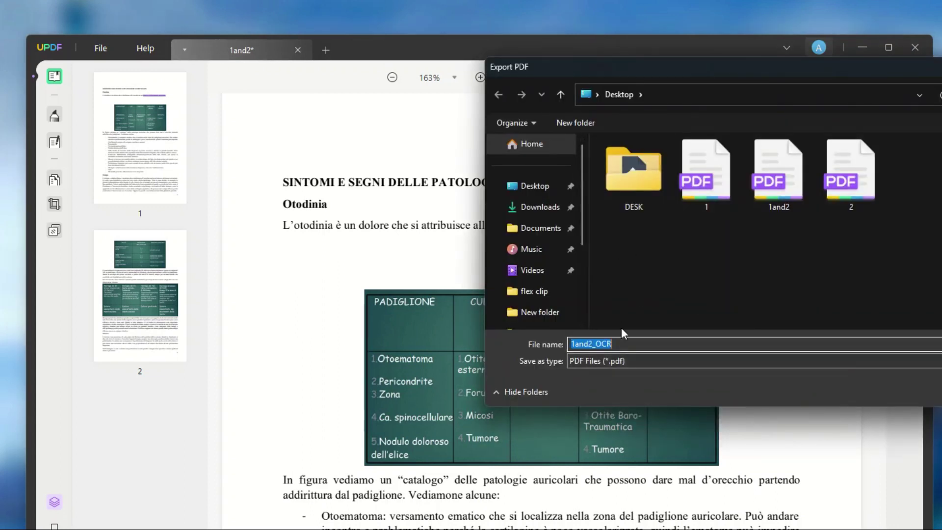
{"action": "key", "text": "Return"}
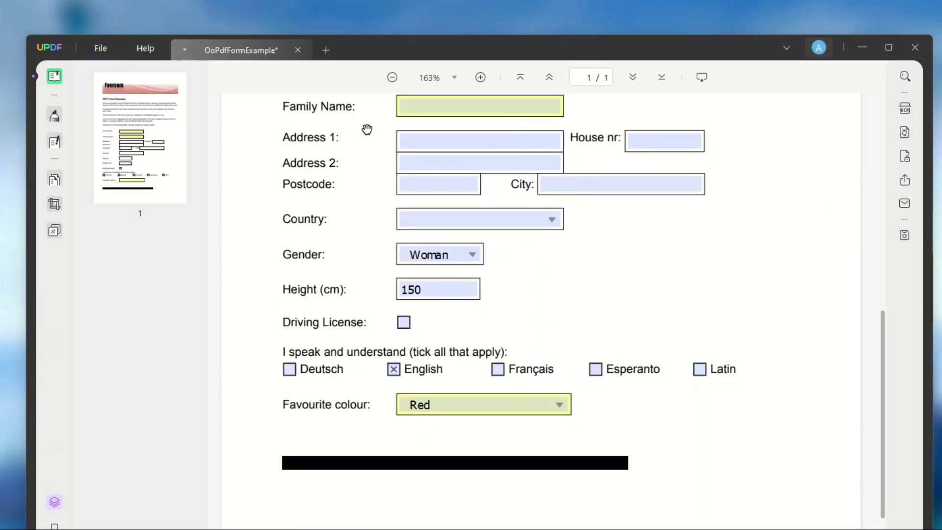
Step: Type 'gress' into the form's Family Name field, then move to the Country dropdown
{"action": "left_click", "coordinate": [407, 108]}
{"action": "type", "text": "doc.online.pro"}
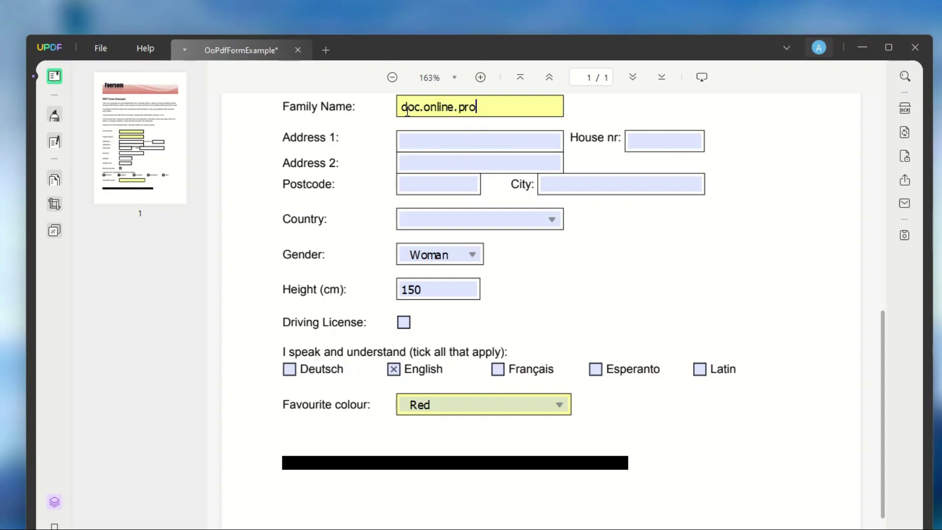
{"action": "type", "text": "gress"}
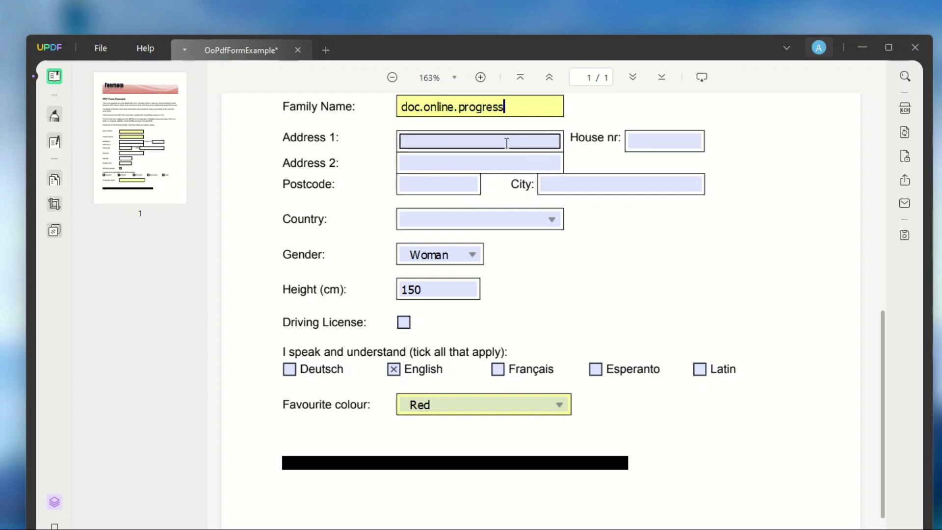
{"action": "left_click", "coordinate": [557, 224]}
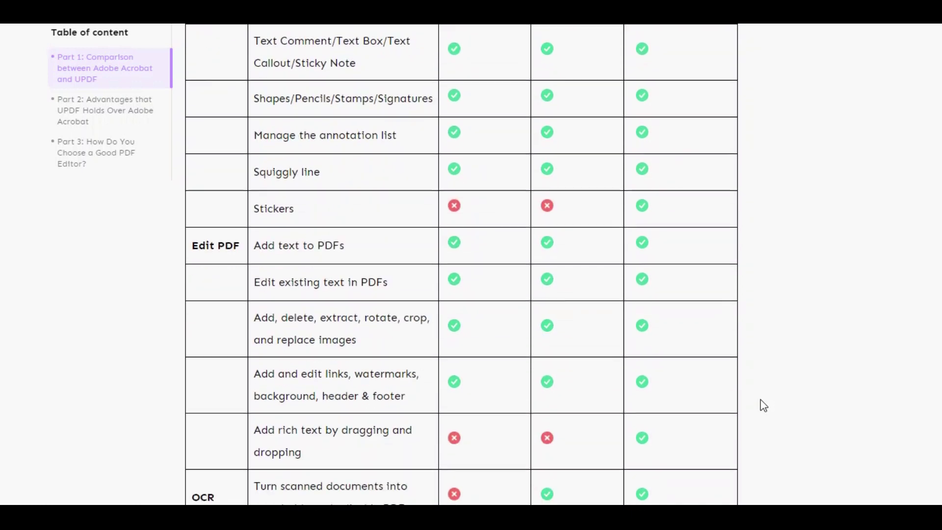
Step: Scroll the article past the comparison table to the 'Advantages that UPDF Holds Over Adobe Acrobat' heading
{"action": "scroll", "coordinate": [763, 406], "scroll_direction": "down", "scroll_amount": 1}
{"action": "scroll", "coordinate": [763, 406], "scroll_direction": "down", "scroll_amount": 2}
{"action": "scroll", "coordinate": [764, 407], "scroll_direction": "down", "scroll_amount": 1}
{"action": "scroll", "coordinate": [764, 407], "scroll_direction": "down", "scroll_amount": 1}
{"action": "scroll", "coordinate": [764, 406], "scroll_direction": "down", "scroll_amount": 1}
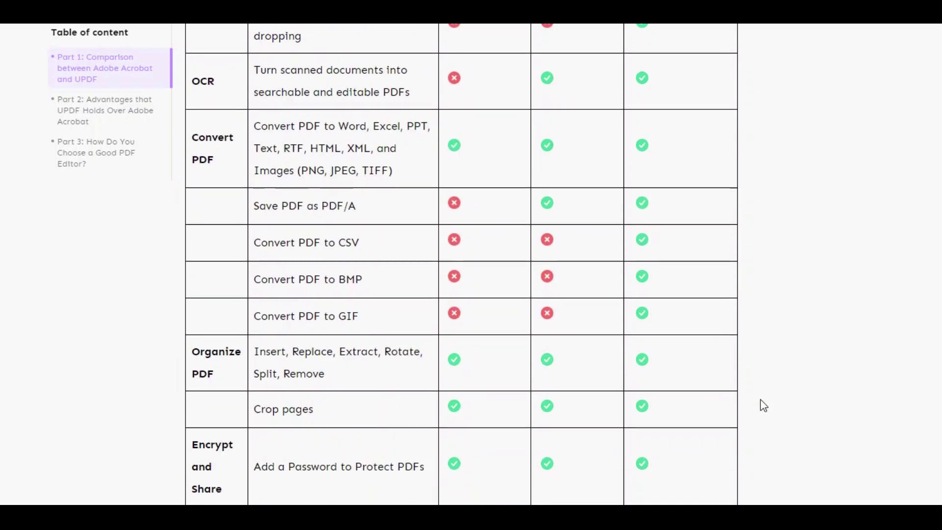
{"action": "scroll", "coordinate": [761, 399], "scroll_direction": "down", "scroll_amount": 1}
{"action": "scroll", "coordinate": [761, 399], "scroll_direction": "down", "scroll_amount": 1}
{"action": "scroll", "coordinate": [761, 399], "scroll_direction": "down", "scroll_amount": 1}
{"action": "scroll", "coordinate": [761, 399], "scroll_direction": "down", "scroll_amount": 1}
{"action": "scroll", "coordinate": [761, 399], "scroll_direction": "down", "scroll_amount": 1}
{"action": "scroll", "coordinate": [761, 399], "scroll_direction": "down", "scroll_amount": 1}
{"action": "scroll", "coordinate": [761, 399], "scroll_direction": "down", "scroll_amount": 1}
{"action": "scroll", "coordinate": [765, 404], "scroll_direction": "down", "scroll_amount": 1}
{"action": "scroll", "coordinate": [765, 404], "scroll_direction": "down", "scroll_amount": 1}
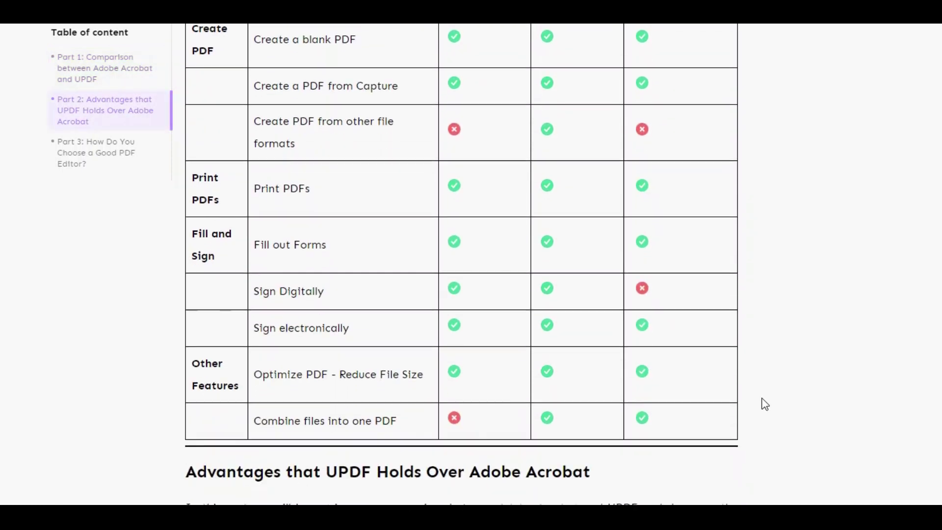
{"action": "scroll", "coordinate": [765, 404], "scroll_direction": "down", "scroll_amount": 1}
{"action": "scroll", "coordinate": [764, 404], "scroll_direction": "down", "scroll_amount": 1}
{"action": "scroll", "coordinate": [765, 404], "scroll_direction": "down", "scroll_amount": 1}
Step: Scroll through pricing, usability and 'How Do You Choose a Good PDF Editor?' to the Conclusion
{"action": "scroll", "coordinate": [765, 404], "scroll_direction": "down", "scroll_amount": 1}
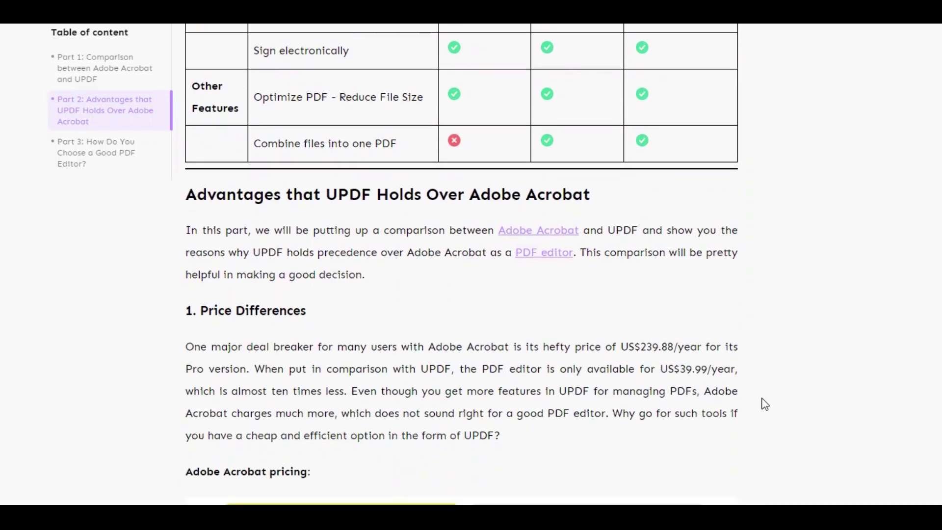
{"action": "scroll", "coordinate": [764, 404], "scroll_direction": "down", "scroll_amount": 1}
{"action": "scroll", "coordinate": [764, 404], "scroll_direction": "down", "scroll_amount": 1}
{"action": "scroll", "coordinate": [765, 404], "scroll_direction": "down", "scroll_amount": 1}
{"action": "scroll", "coordinate": [765, 404], "scroll_direction": "down", "scroll_amount": 1}
{"action": "scroll", "coordinate": [764, 404], "scroll_direction": "down", "scroll_amount": 1}
{"action": "scroll", "coordinate": [765, 404], "scroll_direction": "down", "scroll_amount": 1}
{"action": "scroll", "coordinate": [764, 404], "scroll_direction": "down", "scroll_amount": 1}
{"action": "scroll", "coordinate": [765, 404], "scroll_direction": "down", "scroll_amount": 1}
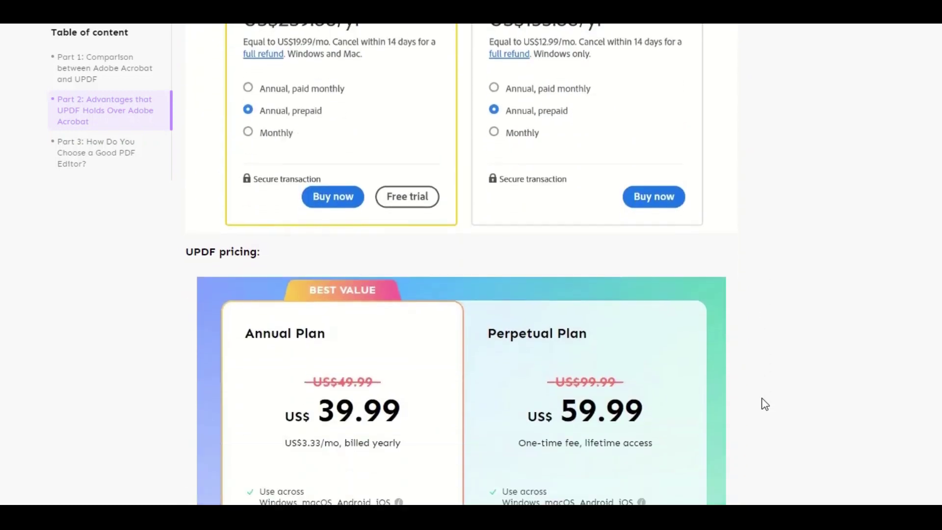
{"action": "scroll", "coordinate": [765, 404], "scroll_direction": "down", "scroll_amount": 1}
{"action": "scroll", "coordinate": [765, 404], "scroll_direction": "down", "scroll_amount": 1}
{"action": "scroll", "coordinate": [766, 402], "scroll_direction": "down", "scroll_amount": 1}
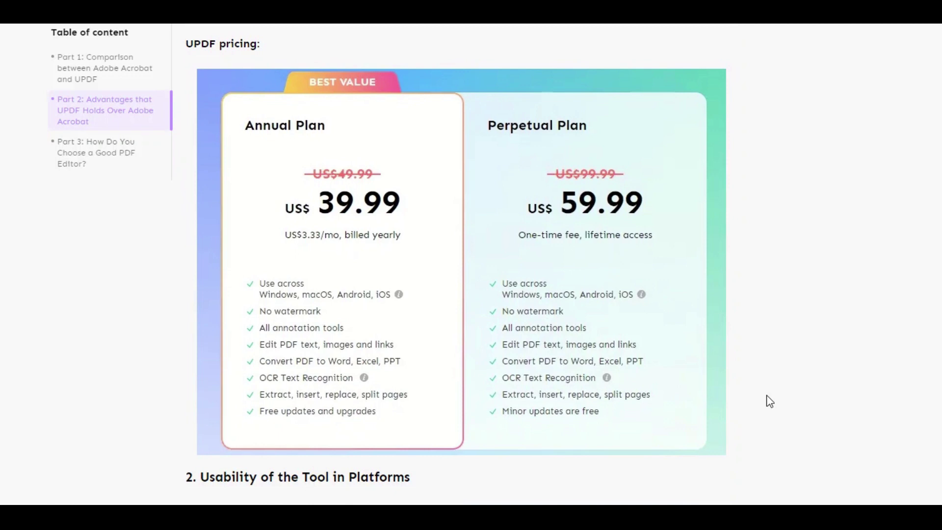
{"action": "scroll", "coordinate": [768, 402], "scroll_direction": "down", "scroll_amount": 1}
{"action": "scroll", "coordinate": [770, 401], "scroll_direction": "down", "scroll_amount": 1}
{"action": "scroll", "coordinate": [770, 402], "scroll_direction": "down", "scroll_amount": 1}
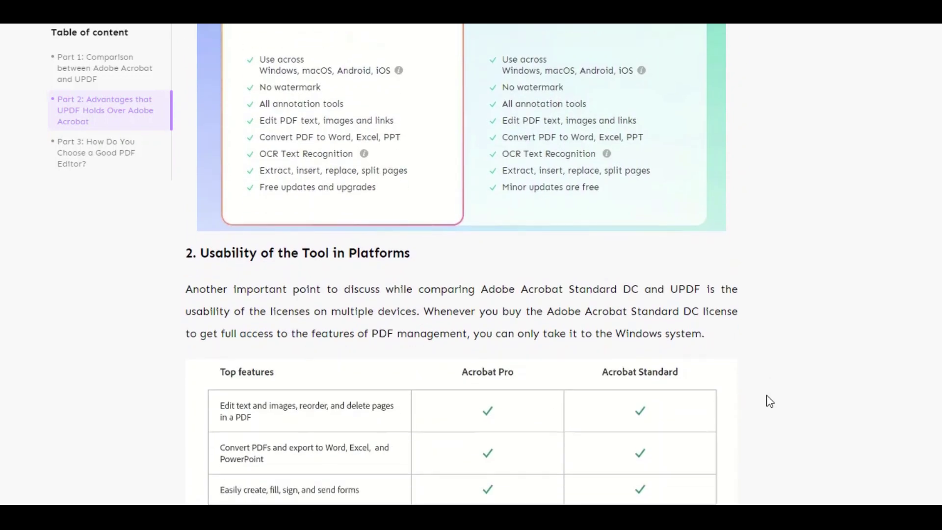
{"action": "scroll", "coordinate": [770, 402], "scroll_direction": "down", "scroll_amount": 1}
{"action": "scroll", "coordinate": [770, 402], "scroll_direction": "down", "scroll_amount": 1}
{"action": "scroll", "coordinate": [770, 402], "scroll_direction": "down", "scroll_amount": 1}
{"action": "scroll", "coordinate": [770, 401], "scroll_direction": "down", "scroll_amount": 1}
{"action": "scroll", "coordinate": [774, 400], "scroll_direction": "down", "scroll_amount": 1}
{"action": "scroll", "coordinate": [774, 400], "scroll_direction": "down", "scroll_amount": 1}
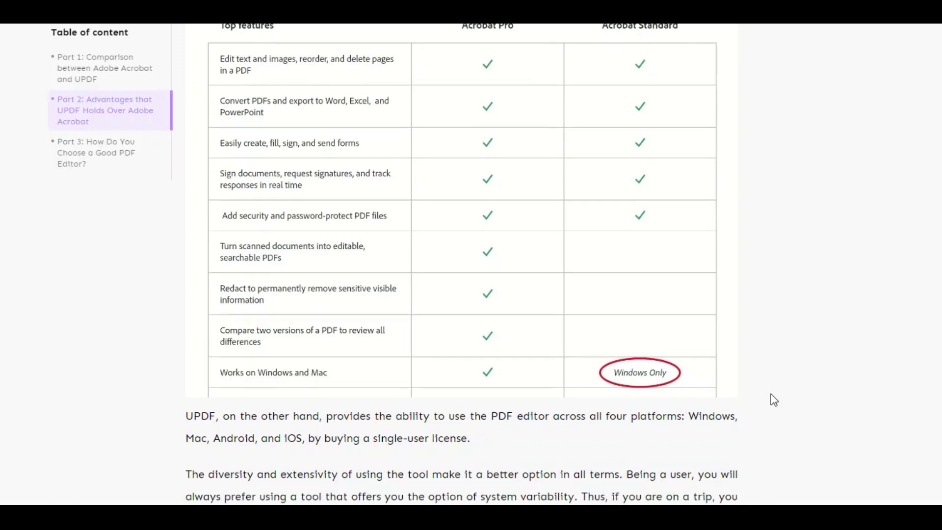
{"action": "scroll", "coordinate": [774, 400], "scroll_direction": "down", "scroll_amount": 1}
{"action": "scroll", "coordinate": [774, 400], "scroll_direction": "down", "scroll_amount": 1}
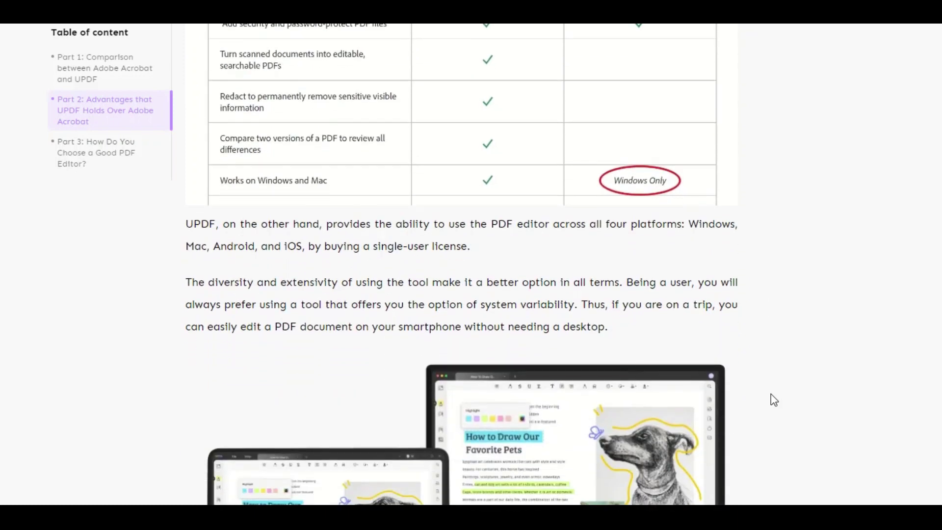
{"action": "scroll", "coordinate": [774, 400], "scroll_direction": "down", "scroll_amount": 1}
{"action": "scroll", "coordinate": [774, 400], "scroll_direction": "down", "scroll_amount": 1}
{"action": "scroll", "coordinate": [774, 400], "scroll_direction": "down", "scroll_amount": 1}
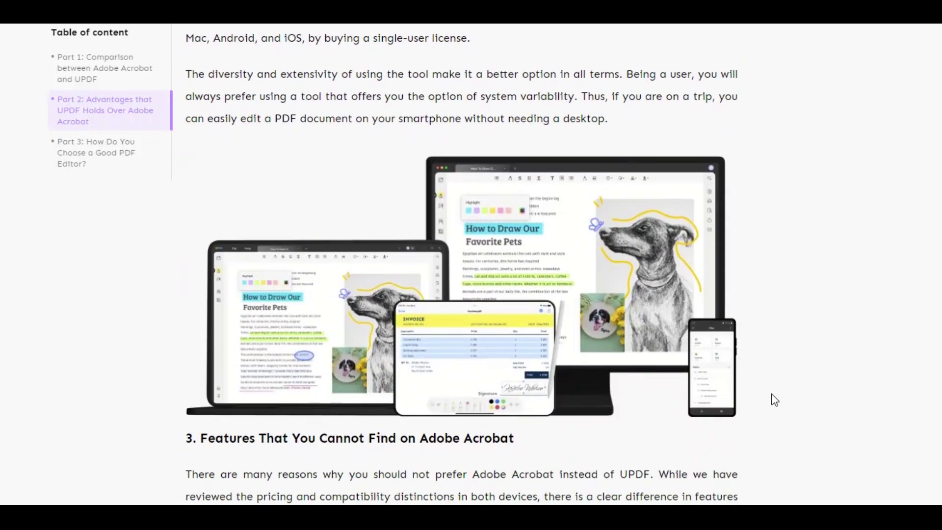
{"action": "scroll", "coordinate": [774, 400], "scroll_direction": "down", "scroll_amount": 1}
{"action": "scroll", "coordinate": [774, 400], "scroll_direction": "down", "scroll_amount": 1}
{"action": "scroll", "coordinate": [775, 400], "scroll_direction": "down", "scroll_amount": 2}
{"action": "scroll", "coordinate": [775, 400], "scroll_direction": "down", "scroll_amount": 1}
{"action": "scroll", "coordinate": [775, 400], "scroll_direction": "down", "scroll_amount": 1}
{"action": "scroll", "coordinate": [774, 400], "scroll_direction": "down", "scroll_amount": 1}
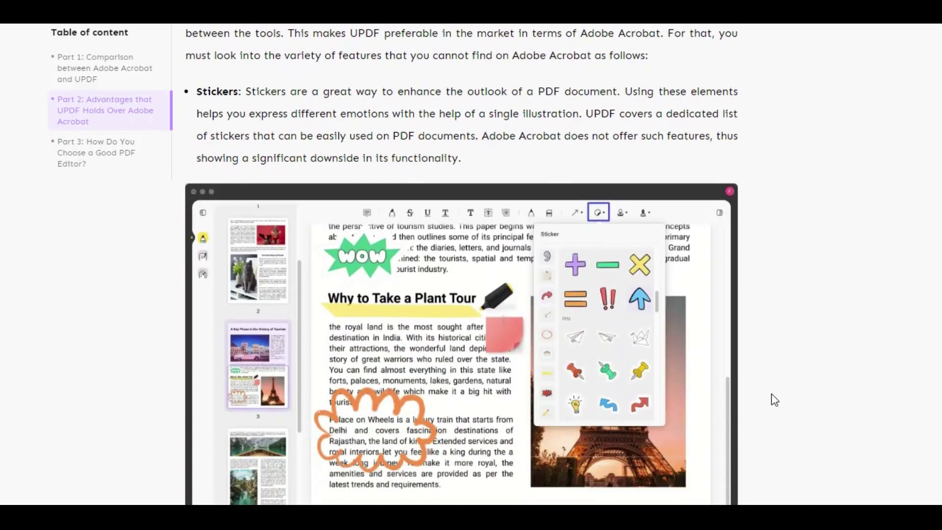
{"action": "scroll", "coordinate": [775, 400], "scroll_direction": "down", "scroll_amount": 1}
{"action": "scroll", "coordinate": [775, 400], "scroll_direction": "down", "scroll_amount": 2}
{"action": "scroll", "coordinate": [775, 400], "scroll_direction": "down", "scroll_amount": 1}
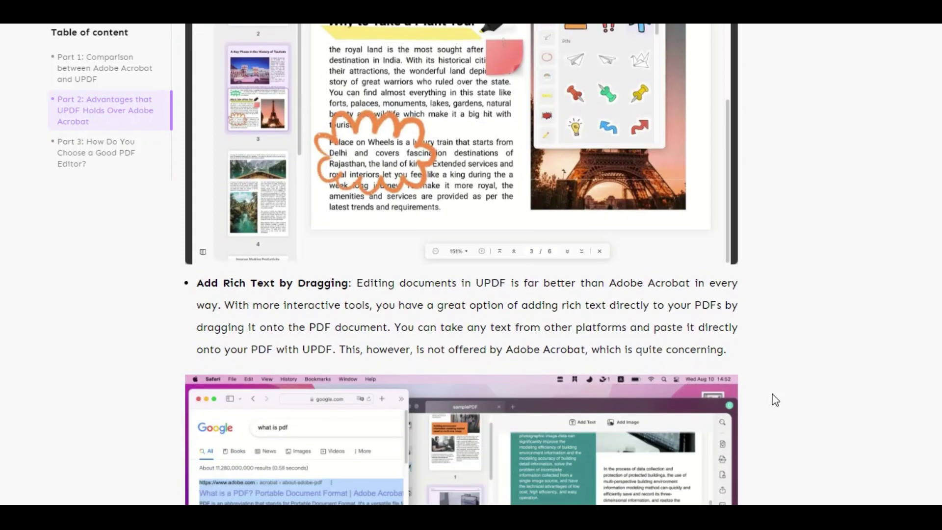
{"action": "scroll", "coordinate": [775, 400], "scroll_direction": "down", "scroll_amount": 1}
{"action": "scroll", "coordinate": [774, 400], "scroll_direction": "down", "scroll_amount": 1}
{"action": "scroll", "coordinate": [774, 400], "scroll_direction": "down", "scroll_amount": 1}
{"action": "scroll", "coordinate": [774, 400], "scroll_direction": "down", "scroll_amount": 1}
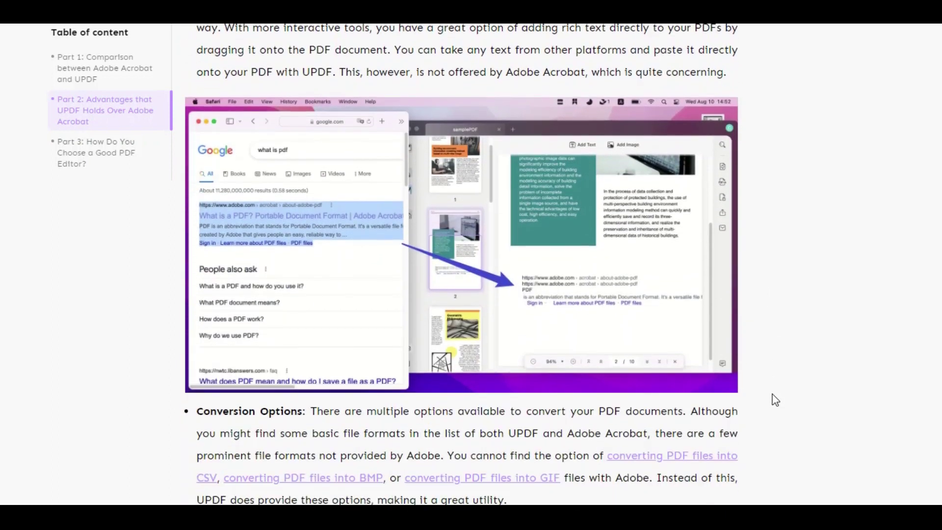
{"action": "scroll", "coordinate": [775, 400], "scroll_direction": "down", "scroll_amount": 2}
{"action": "scroll", "coordinate": [774, 400], "scroll_direction": "down", "scroll_amount": 1}
{"action": "scroll", "coordinate": [774, 400], "scroll_direction": "down", "scroll_amount": 1}
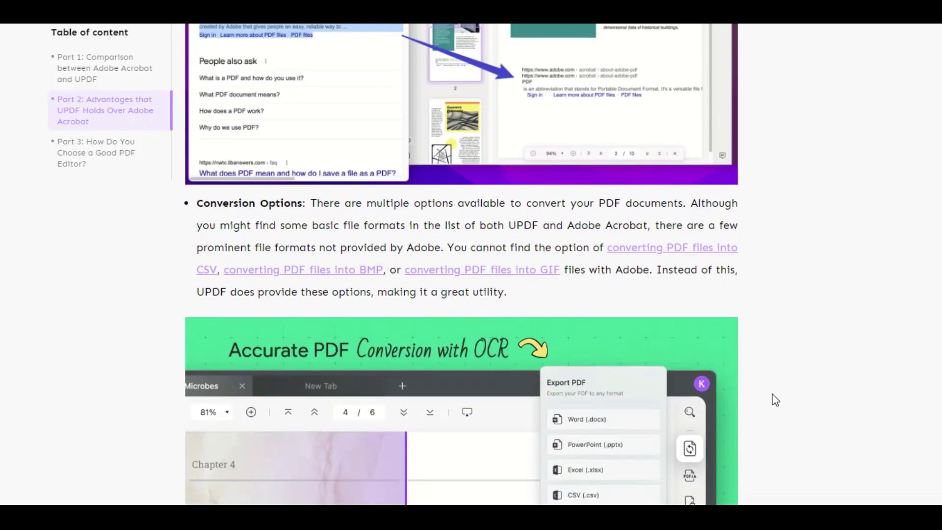
{"action": "scroll", "coordinate": [775, 400], "scroll_direction": "down", "scroll_amount": 1}
{"action": "scroll", "coordinate": [775, 400], "scroll_direction": "down", "scroll_amount": 2}
{"action": "scroll", "coordinate": [775, 400], "scroll_direction": "down", "scroll_amount": 2}
{"action": "scroll", "coordinate": [774, 400], "scroll_direction": "down", "scroll_amount": 1}
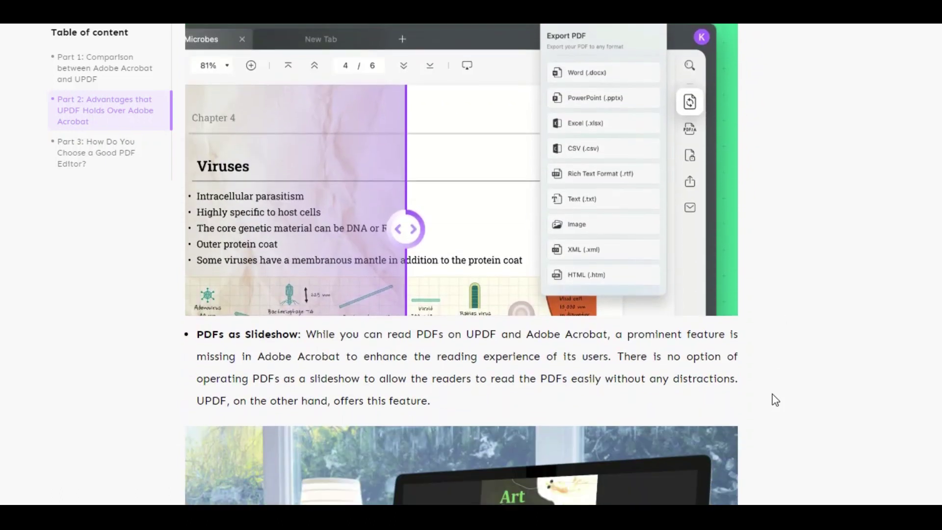
{"action": "scroll", "coordinate": [774, 394], "scroll_direction": "down", "scroll_amount": 1}
{"action": "scroll", "coordinate": [775, 394], "scroll_direction": "down", "scroll_amount": 1}
{"action": "scroll", "coordinate": [774, 395], "scroll_direction": "down", "scroll_amount": 1}
{"action": "scroll", "coordinate": [775, 394], "scroll_direction": "down", "scroll_amount": 2}
{"action": "scroll", "coordinate": [774, 393], "scroll_direction": "down", "scroll_amount": 2}
{"action": "scroll", "coordinate": [775, 394], "scroll_direction": "down", "scroll_amount": 1}
{"action": "scroll", "coordinate": [777, 393], "scroll_direction": "down", "scroll_amount": 1}
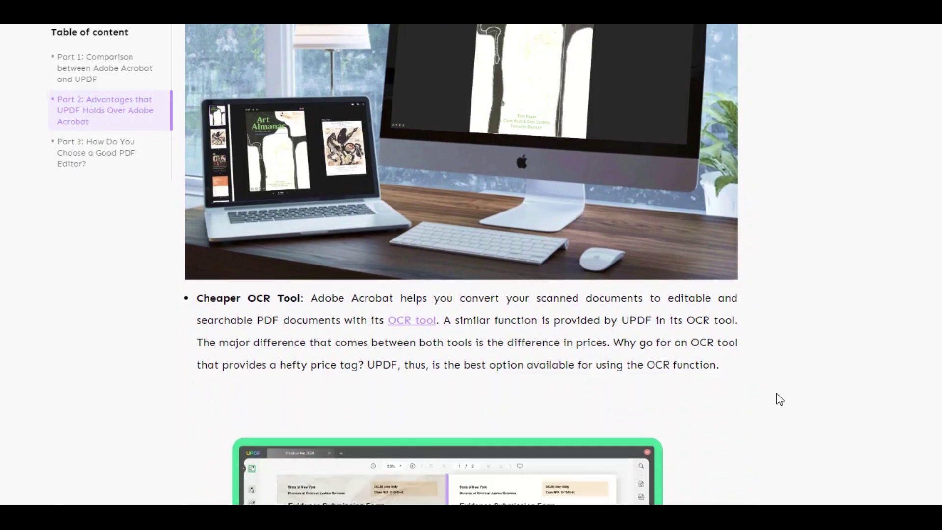
{"action": "scroll", "coordinate": [777, 393], "scroll_direction": "down", "scroll_amount": 1}
{"action": "scroll", "coordinate": [777, 393], "scroll_direction": "down", "scroll_amount": 2}
{"action": "scroll", "coordinate": [777, 393], "scroll_direction": "down", "scroll_amount": 1}
{"action": "scroll", "coordinate": [777, 394], "scroll_direction": "down", "scroll_amount": 1}
{"action": "scroll", "coordinate": [776, 393], "scroll_direction": "down", "scroll_amount": 1}
{"action": "scroll", "coordinate": [777, 393], "scroll_direction": "down", "scroll_amount": 1}
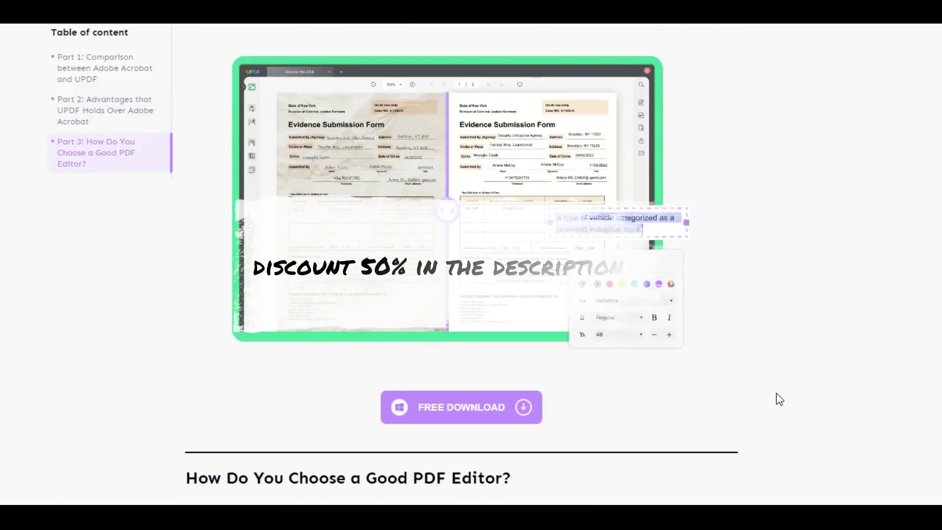
{"action": "scroll", "coordinate": [782, 399], "scroll_direction": "down", "scroll_amount": 1}
{"action": "scroll", "coordinate": [782, 399], "scroll_direction": "down", "scroll_amount": 1}
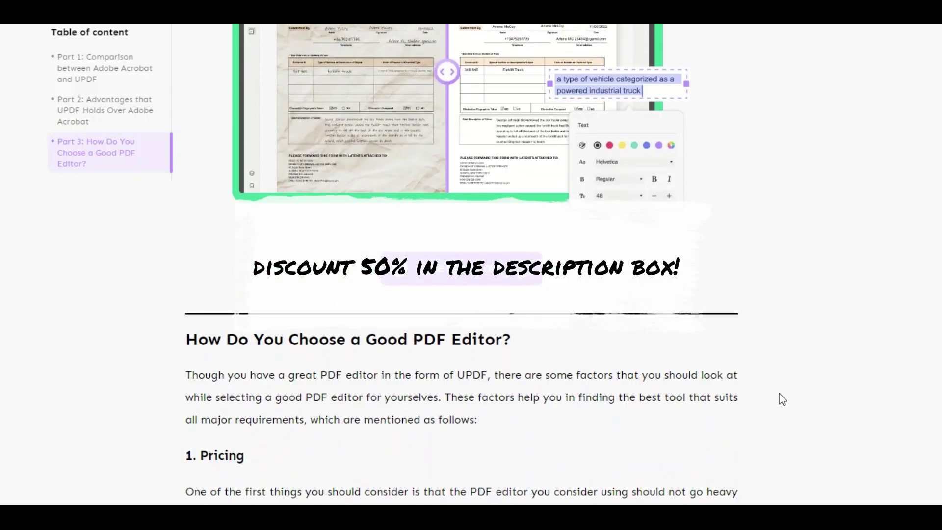
{"action": "scroll", "coordinate": [782, 399], "scroll_direction": "down", "scroll_amount": 1}
{"action": "scroll", "coordinate": [782, 398], "scroll_direction": "down", "scroll_amount": 1}
{"action": "scroll", "coordinate": [783, 399], "scroll_direction": "down", "scroll_amount": 1}
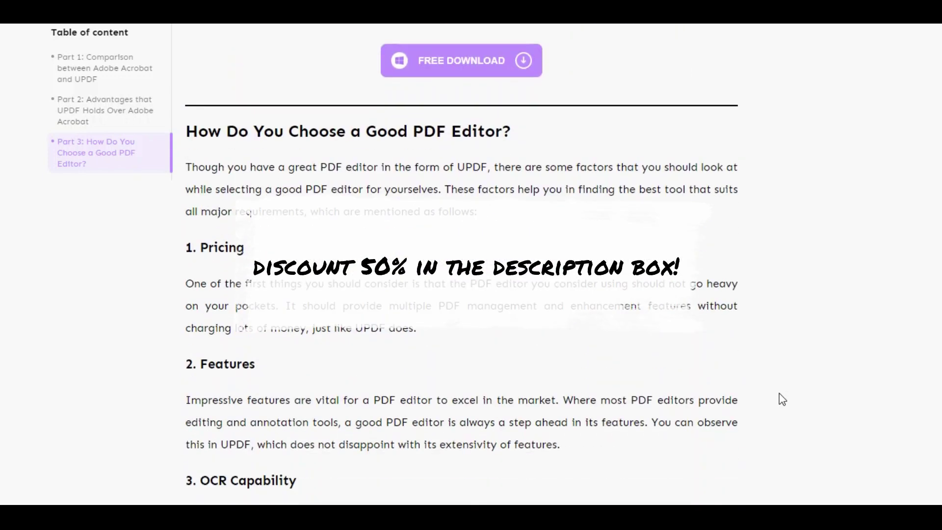
{"action": "scroll", "coordinate": [782, 398], "scroll_direction": "down", "scroll_amount": 1}
{"action": "scroll", "coordinate": [782, 398], "scroll_direction": "down", "scroll_amount": 1}
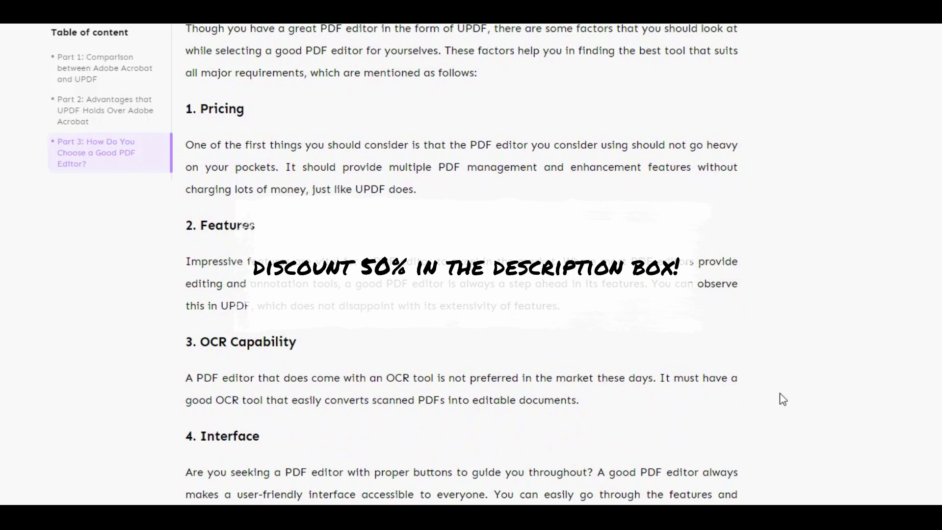
{"action": "scroll", "coordinate": [783, 399], "scroll_direction": "down", "scroll_amount": 1}
{"action": "scroll", "coordinate": [783, 398], "scroll_direction": "down", "scroll_amount": 1}
{"action": "scroll", "coordinate": [783, 398], "scroll_direction": "down", "scroll_amount": 1}
{"action": "scroll", "coordinate": [782, 399], "scroll_direction": "down", "scroll_amount": 2}
{"action": "scroll", "coordinate": [783, 399], "scroll_direction": "down", "scroll_amount": 1}
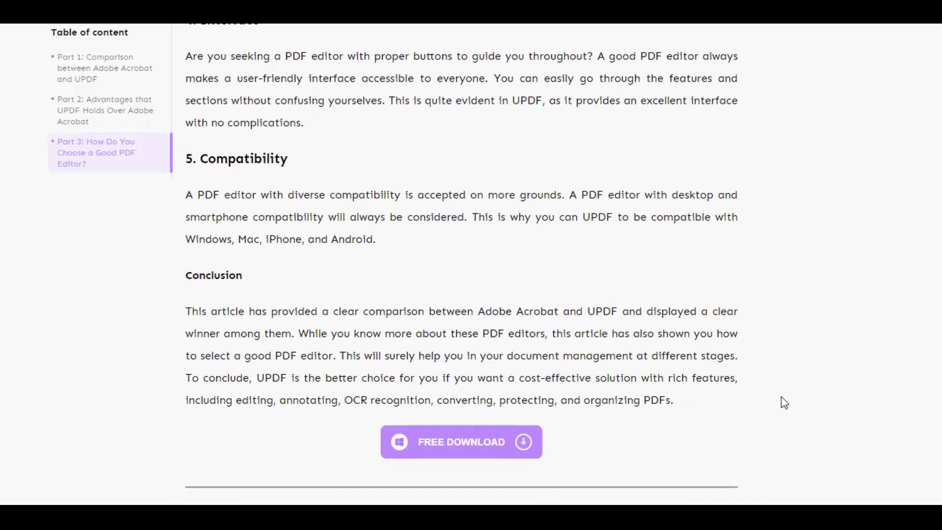